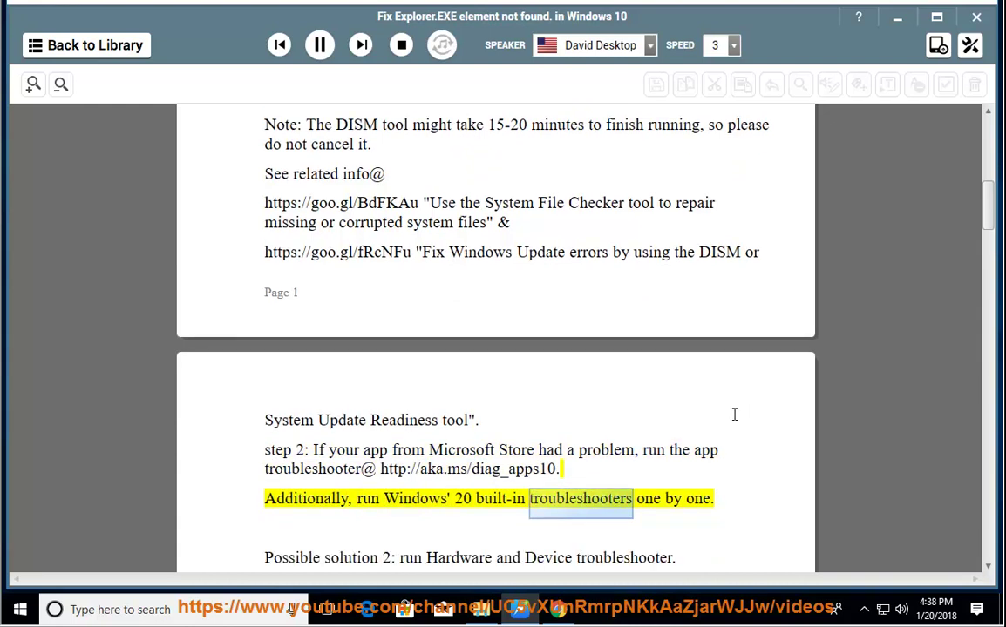
Pause the narration and highlight the guide's step 1 instruction to run SFC and DISM scans as the admin user
{"action": "left_click", "coordinate": [320, 44]}
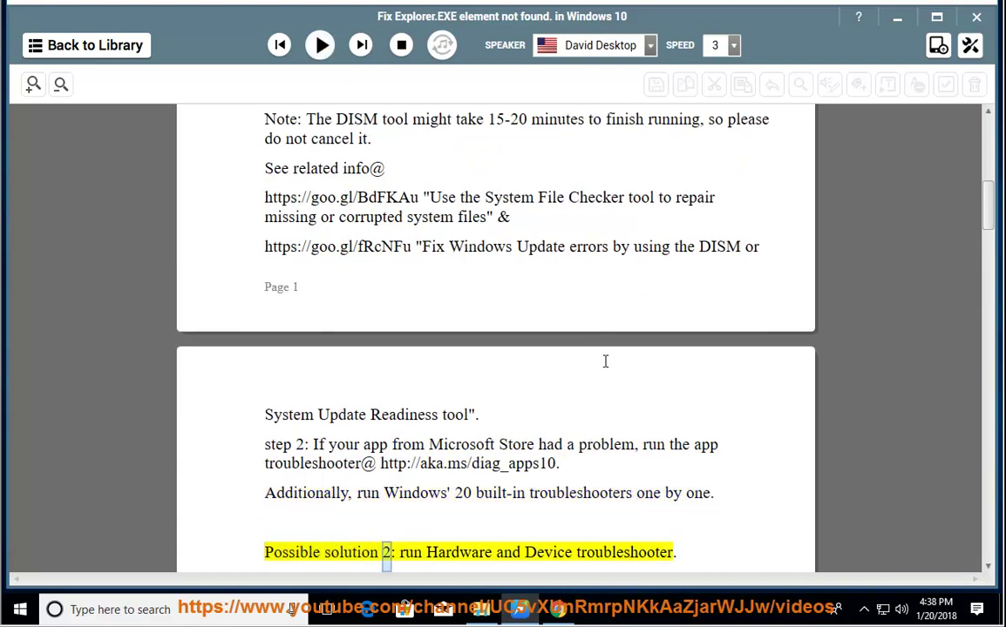
{"action": "scroll", "coordinate": [645, 427], "scroll_direction": "up", "scroll_amount": 4}
{"action": "scroll", "coordinate": [644, 427], "scroll_direction": "up", "scroll_amount": 2}
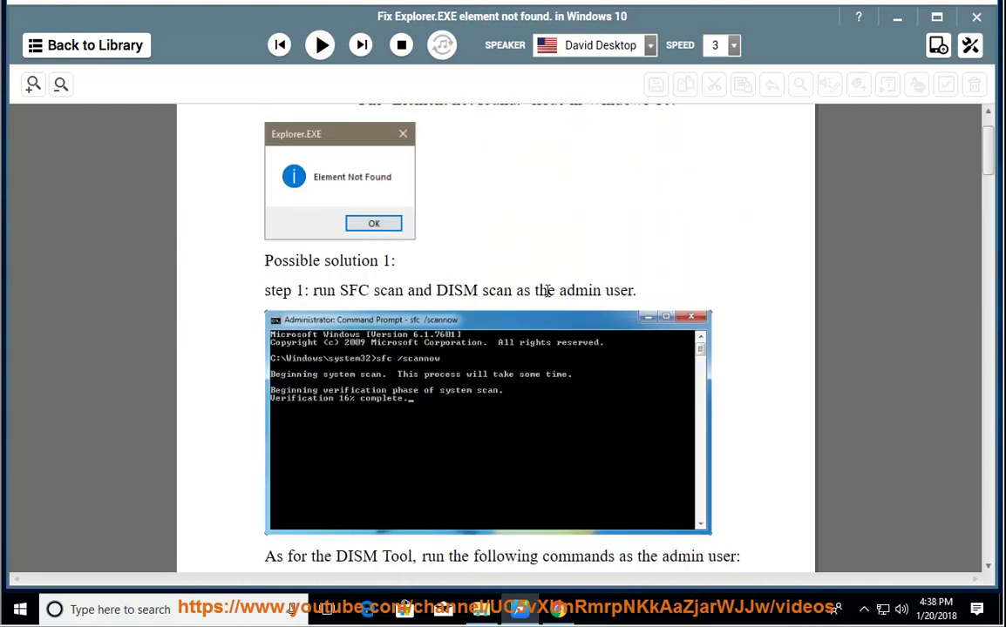
{"action": "left_click_drag", "start_coordinate": [630, 291], "coordinate": [245, 295]}
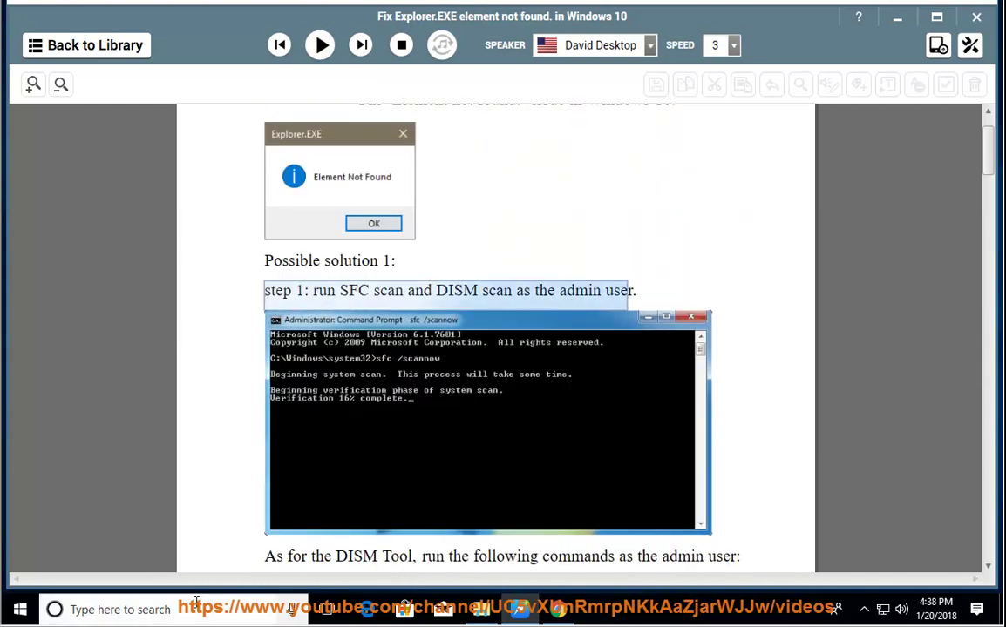
Open Command Prompt as administrator and place its window below the guide's step 1 heading
{"action": "left_click", "coordinate": [200, 610]}
{"action": "type", "text": "cmd"}
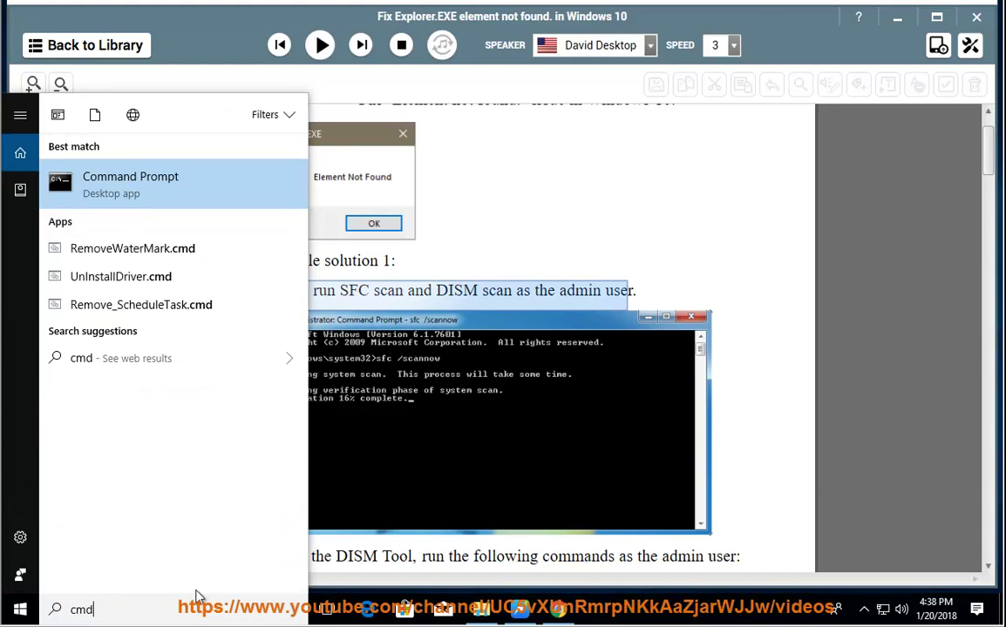
{"action": "right_click", "coordinate": [115, 199]}
{"action": "left_click", "coordinate": [135, 218]}
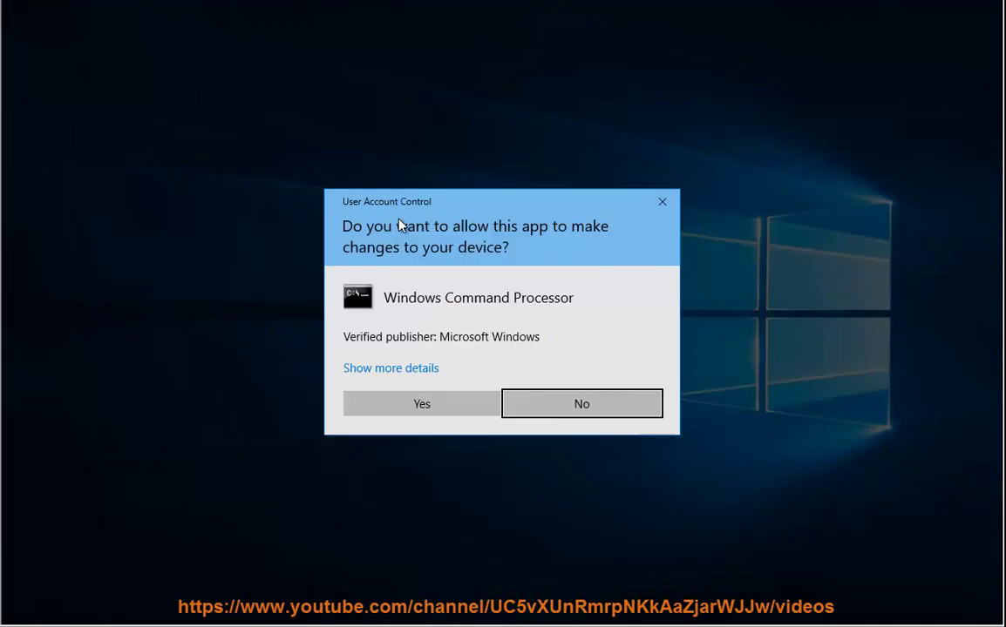
{"action": "left_click", "coordinate": [445, 406]}
{"action": "left_click_drag", "start_coordinate": [448, 52], "coordinate": [677, 388]}
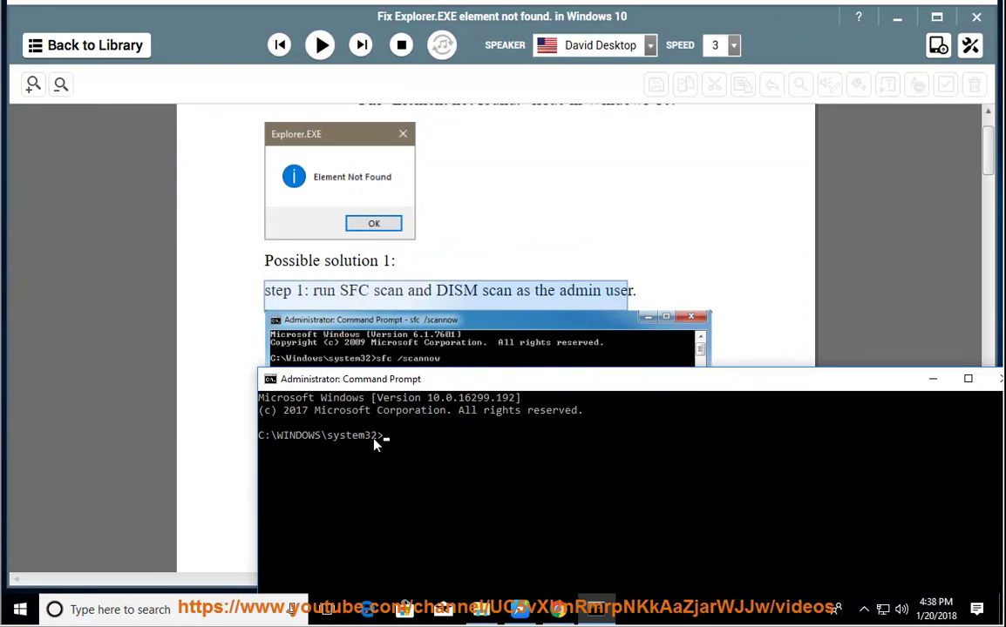
Write SFC /SCANNOW PRESS ENTER NOW... at the administrator prompt and erase the line without running it
{"action": "type", "text": "SFC /SCANNOW PRESS ENTE"}
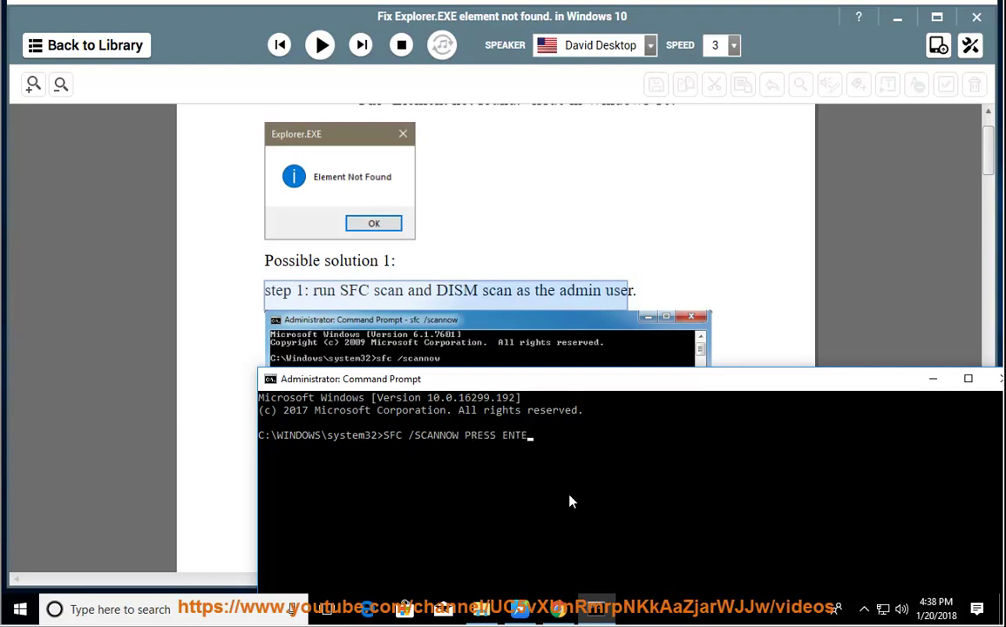
{"action": "type", "text": "R NOW..."}
{"action": "key", "text": "BackSpace"}
{"action": "key", "text": "BackSpace"}
{"action": "key", "text": "BackSpace"}
{"action": "key", "text": "BackSpace"}
{"action": "key", "text": "BackSpace"}
{"action": "key", "text": "BackSpace"}
{"action": "key", "text": "BackSpace"}
{"action": "key", "text": "BackSpace"}
{"action": "key", "text": "BackSpace"}
{"action": "key", "text": "BackSpace"}
{"action": "key", "text": "BackSpace"}
{"action": "key", "text": "BackSpace"}
{"action": "key", "text": "BackSpace"}
{"action": "key", "text": "BackSpace"}
{"action": "key", "text": "BackSpace"}
{"action": "key", "text": "BackSpace"}
{"action": "key", "text": "BackSpace"}
{"action": "key", "text": "BackSpace"}
{"action": "key", "text": "BackSpace"}
{"action": "key", "text": "BackSpace"}
{"action": "key", "text": "BackSpace"}
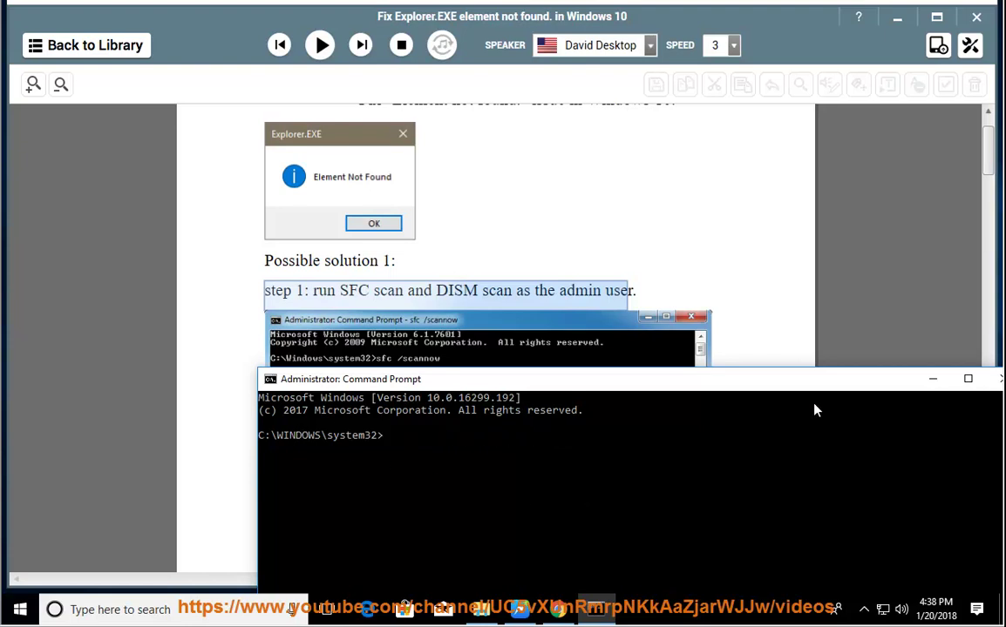
Copy the DISM.exe /Online /Cleanup-image /Scanhealth command from the guide and bring up Command Prompt's paste option
{"action": "left_click", "coordinate": [937, 378]}
{"action": "scroll", "coordinate": [646, 426], "scroll_direction": "down", "scroll_amount": 3}
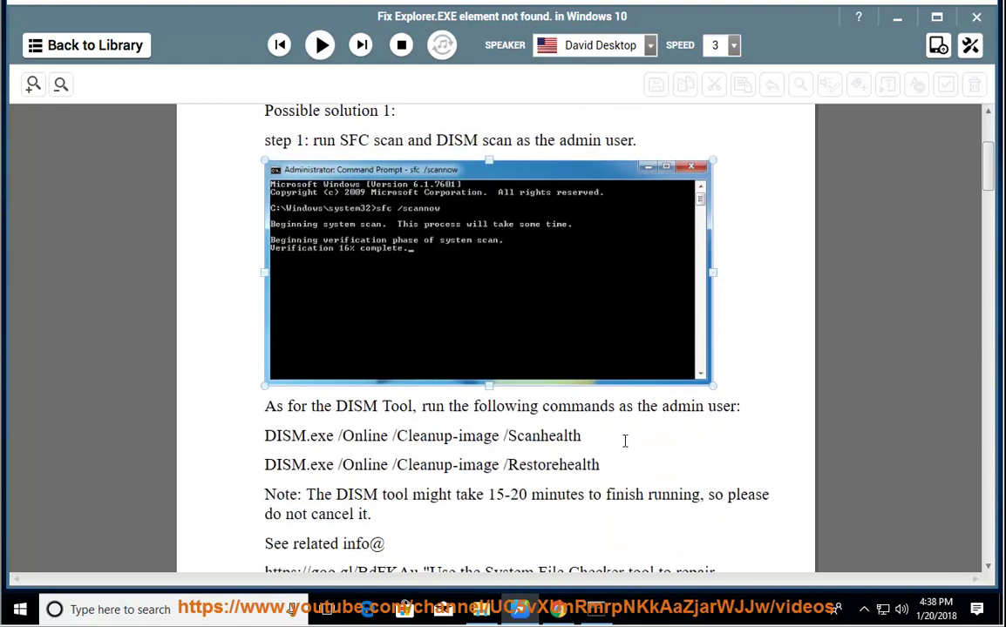
{"action": "left_click_drag", "start_coordinate": [583, 436], "coordinate": [264, 437]}
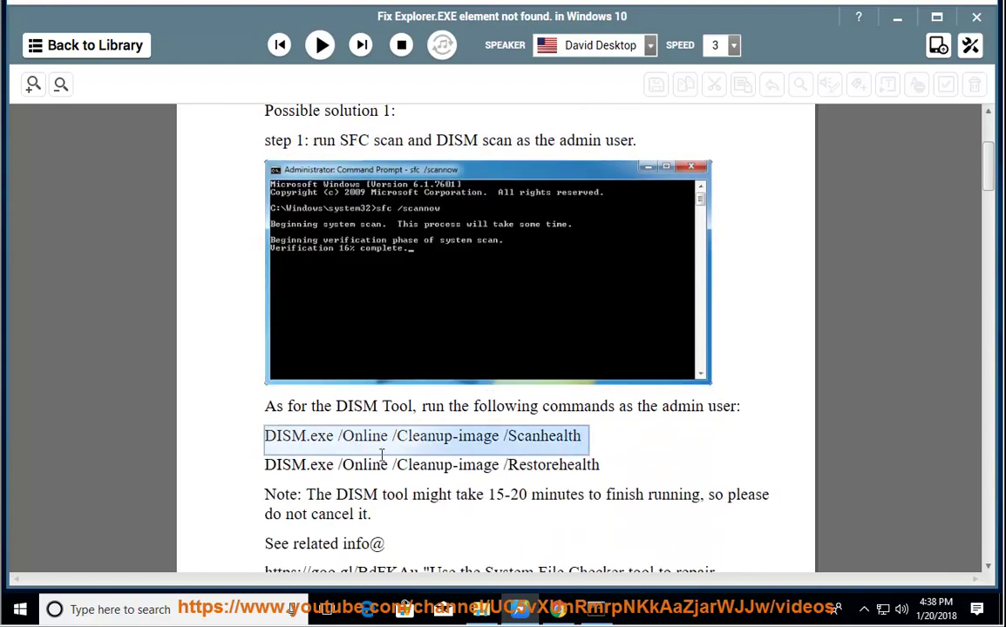
{"action": "right_click", "coordinate": [543, 439]}
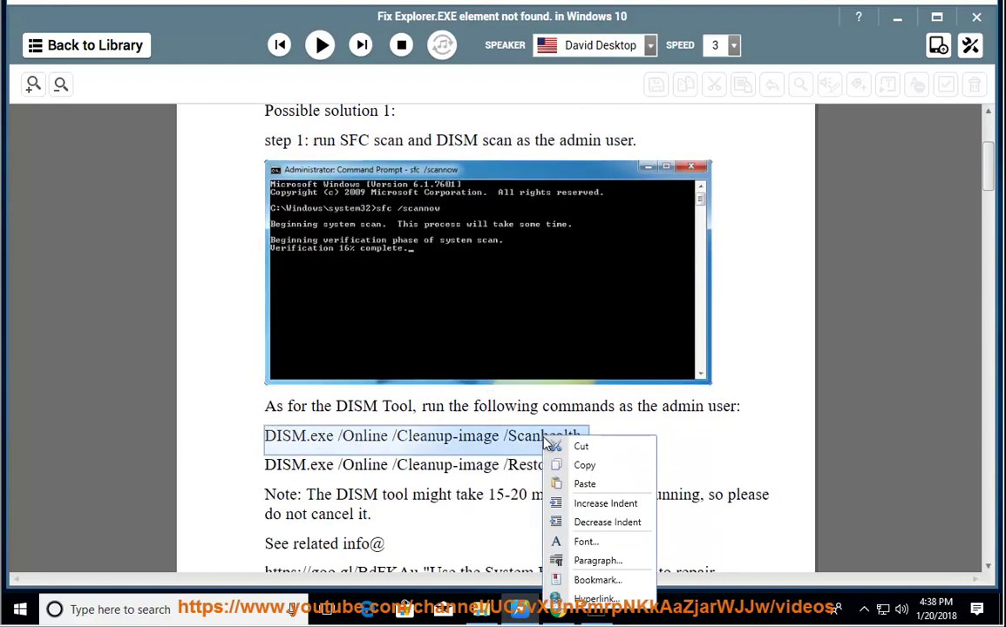
{"action": "left_click", "coordinate": [579, 466]}
{"action": "left_click", "coordinate": [595, 611]}
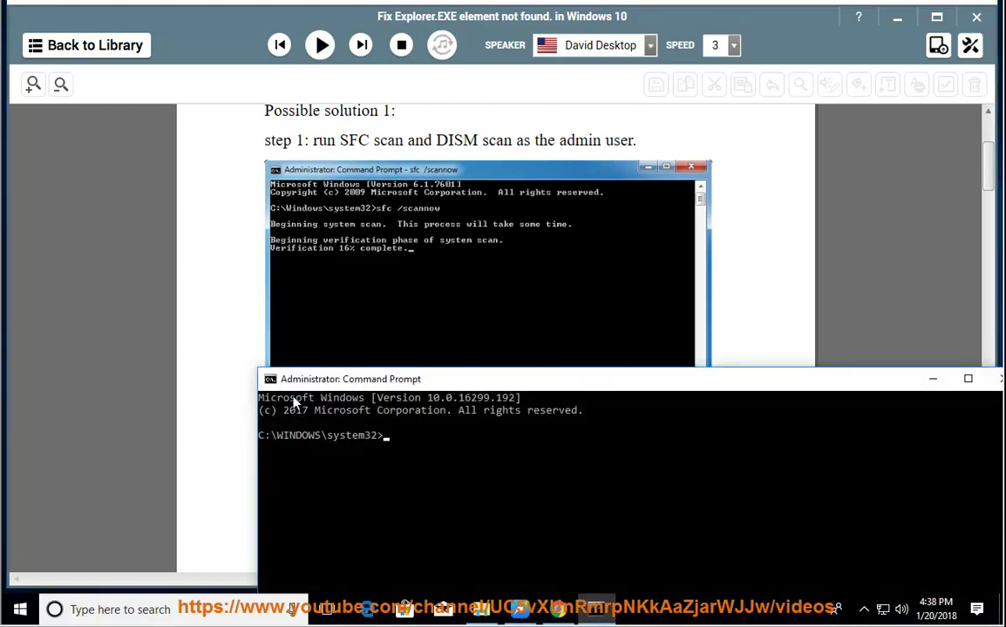
{"action": "left_click", "coordinate": [270, 381]}
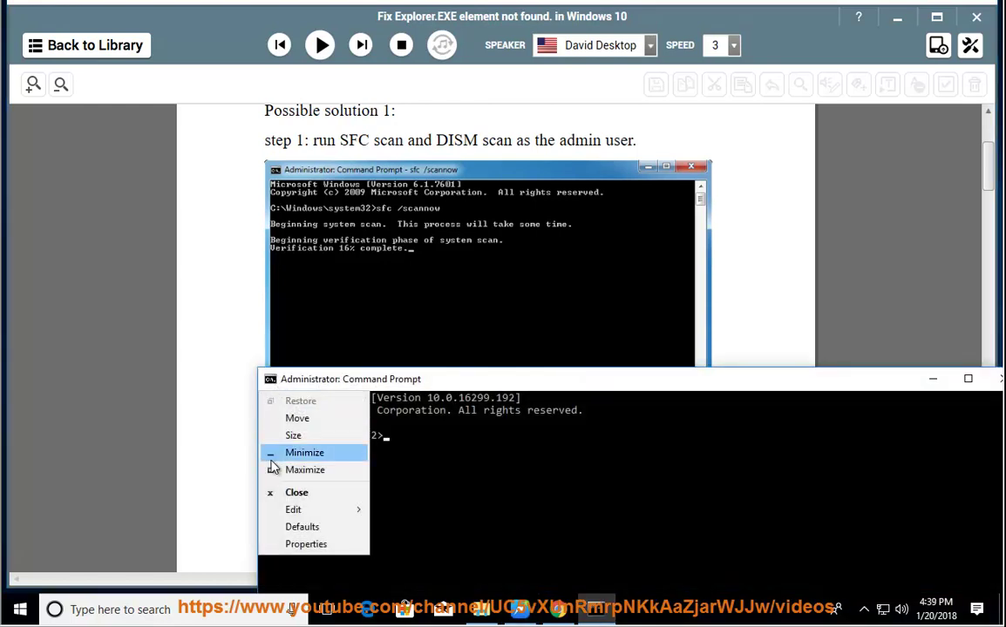
{"action": "mouse_move", "coordinate": [286, 511]}
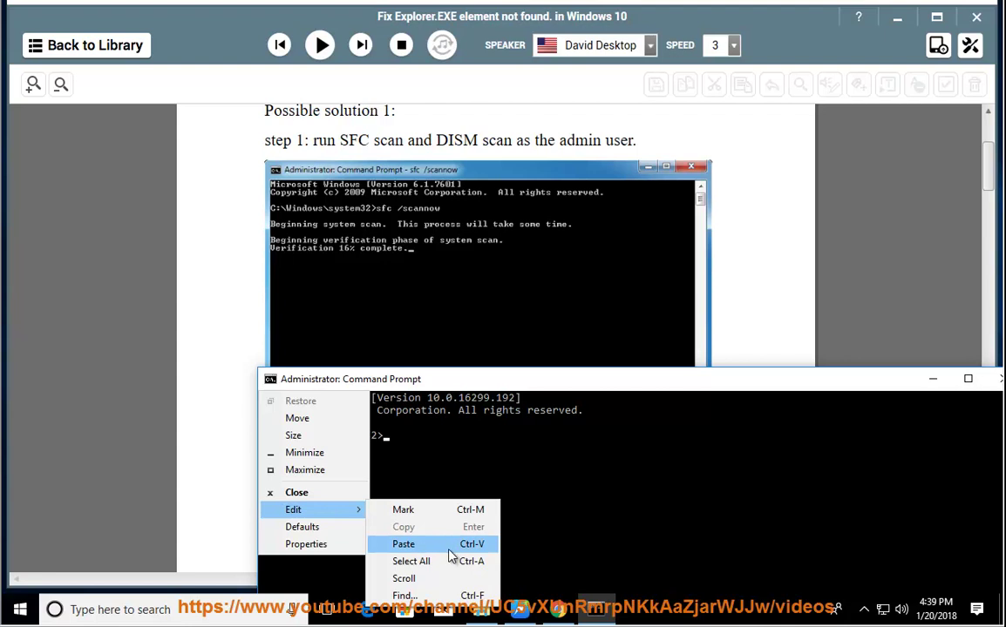
{"action": "left_click", "coordinate": [641, 450]}
Copy the DISM.exe /Online /Cleanup-image /Restorehealth command from the guide and paste it into Command Prompt
{"action": "left_click_drag", "start_coordinate": [619, 470], "coordinate": [262, 466]}
{"action": "right_click", "coordinate": [287, 467]}
{"action": "left_click", "coordinate": [378, 375]}
{"action": "left_click", "coordinate": [595, 609]}
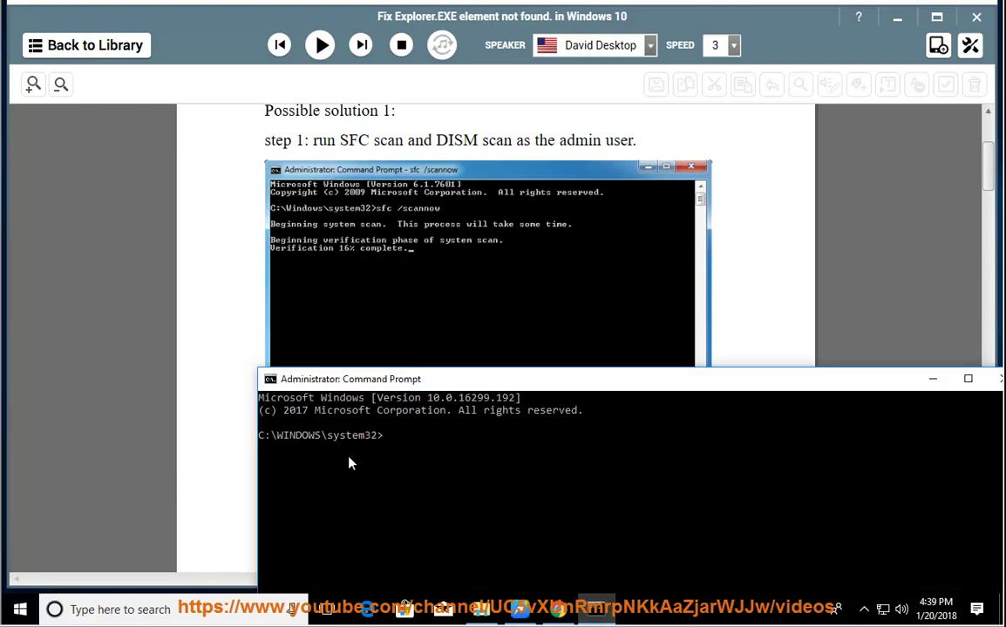
{"action": "left_click", "coordinate": [265, 386]}
{"action": "mouse_move", "coordinate": [305, 512]}
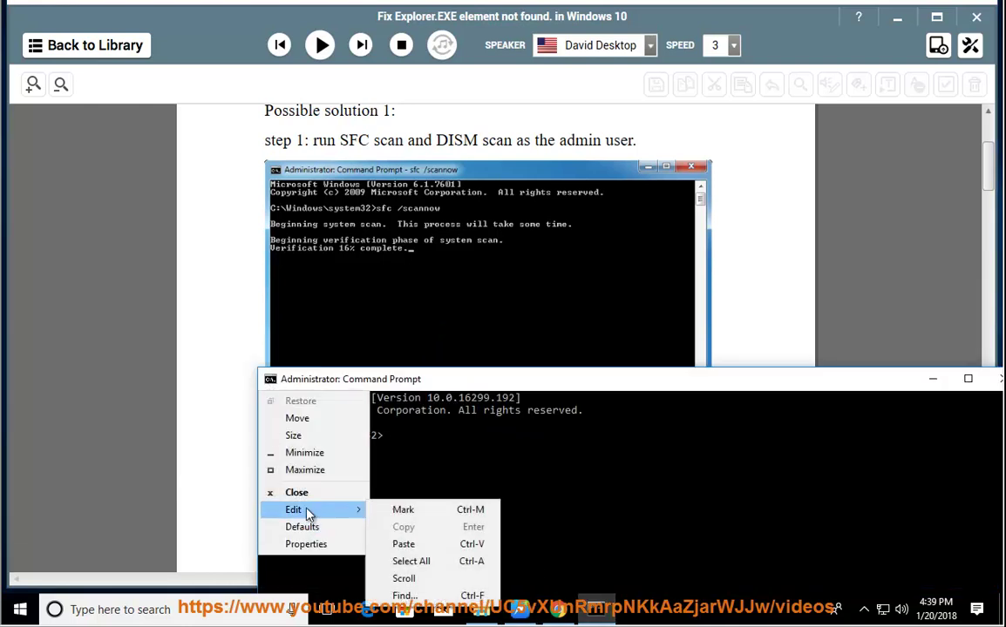
{"action": "left_click", "coordinate": [420, 547]}
Return to the guide and highlight the instruction to run Windows' 20 built-in troubleshooters one by one
{"action": "left_click", "coordinate": [873, 277]}
{"action": "left_click", "coordinate": [612, 539]}
{"action": "scroll", "coordinate": [608, 530], "scroll_direction": "down", "scroll_amount": 5}
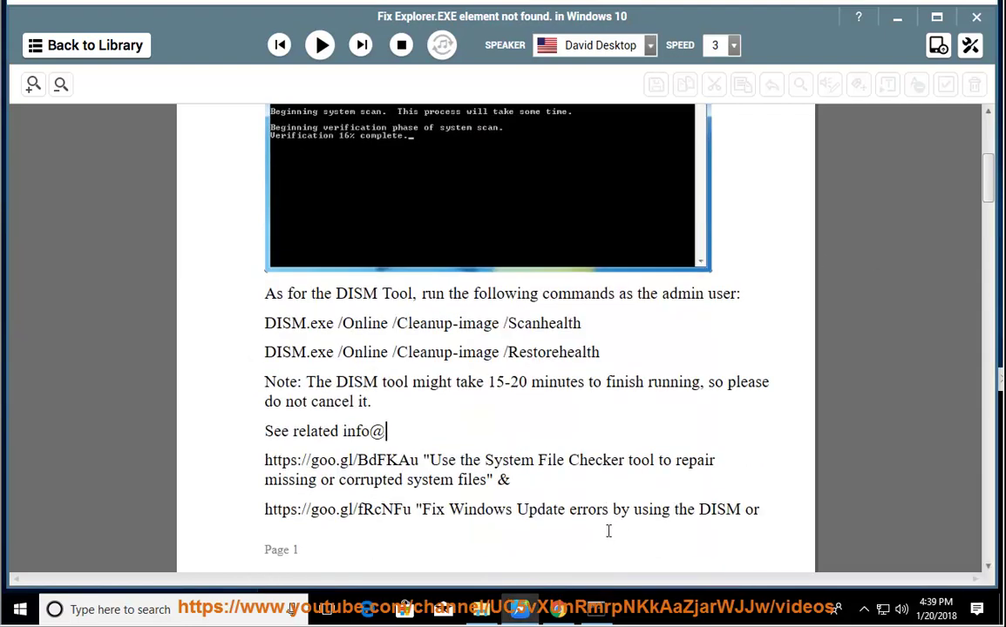
{"action": "scroll", "coordinate": [606, 528], "scroll_direction": "down", "scroll_amount": 2}
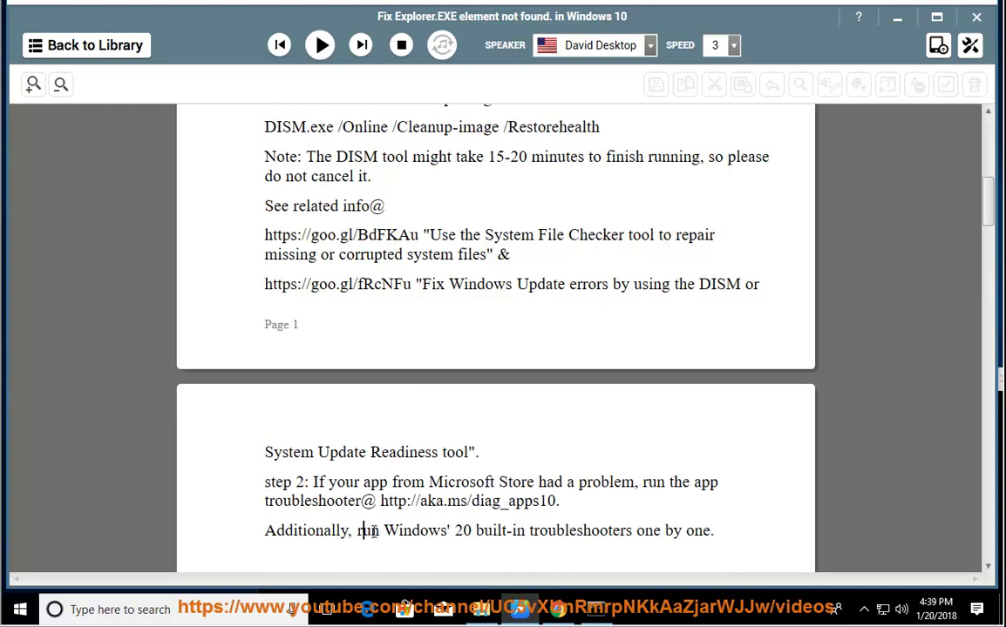
{"action": "left_click_drag", "start_coordinate": [364, 533], "coordinate": [703, 543]}
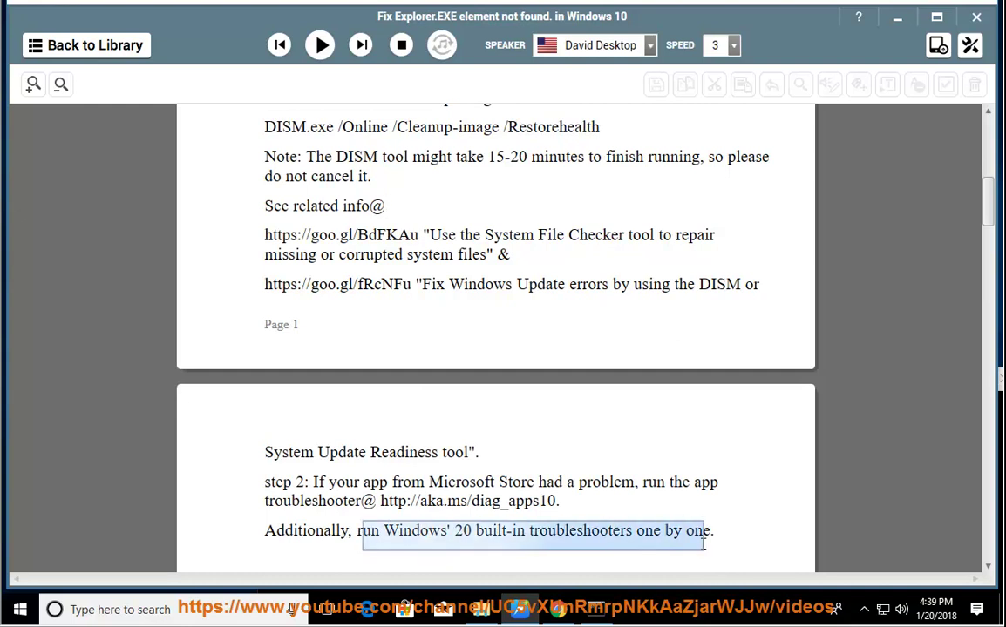
Open Control Panel, search it for TR and open Troubleshooting
{"action": "left_click", "coordinate": [192, 610]}
{"action": "type", "text": "CON"}
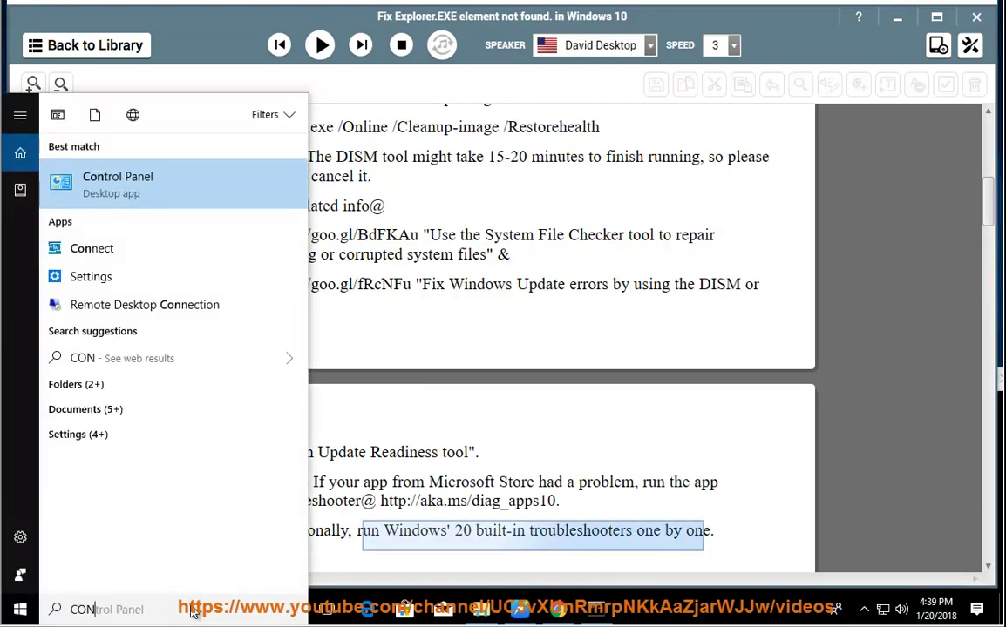
{"action": "left_click", "coordinate": [207, 185]}
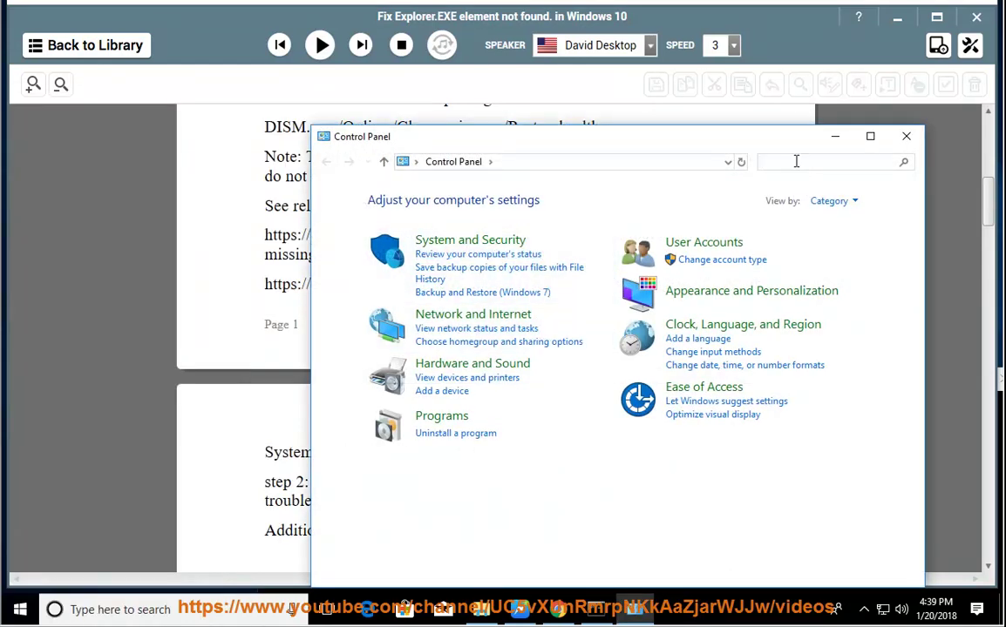
{"action": "type", "text": "TR"}
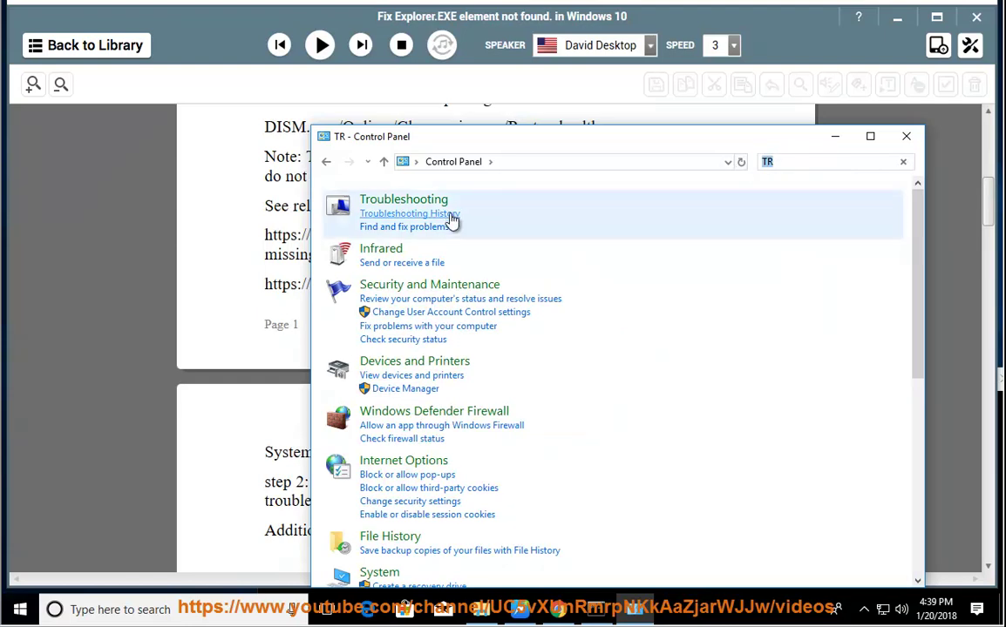
{"action": "left_click", "coordinate": [452, 207]}
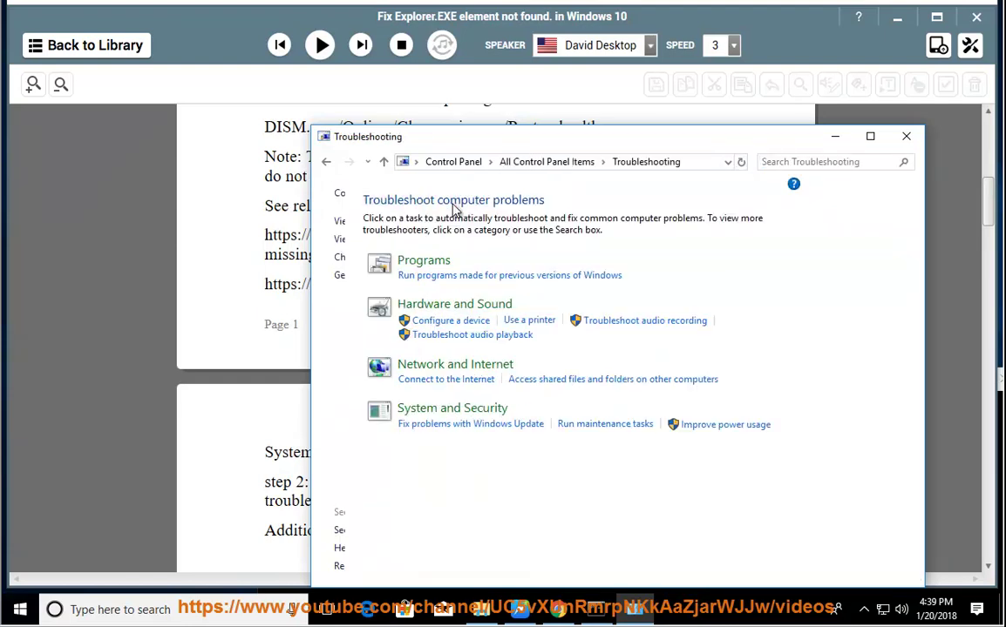
List all troubleshooters in a maximized window, highlight the page's address path and minimize the window
{"action": "left_click", "coordinate": [351, 222]}
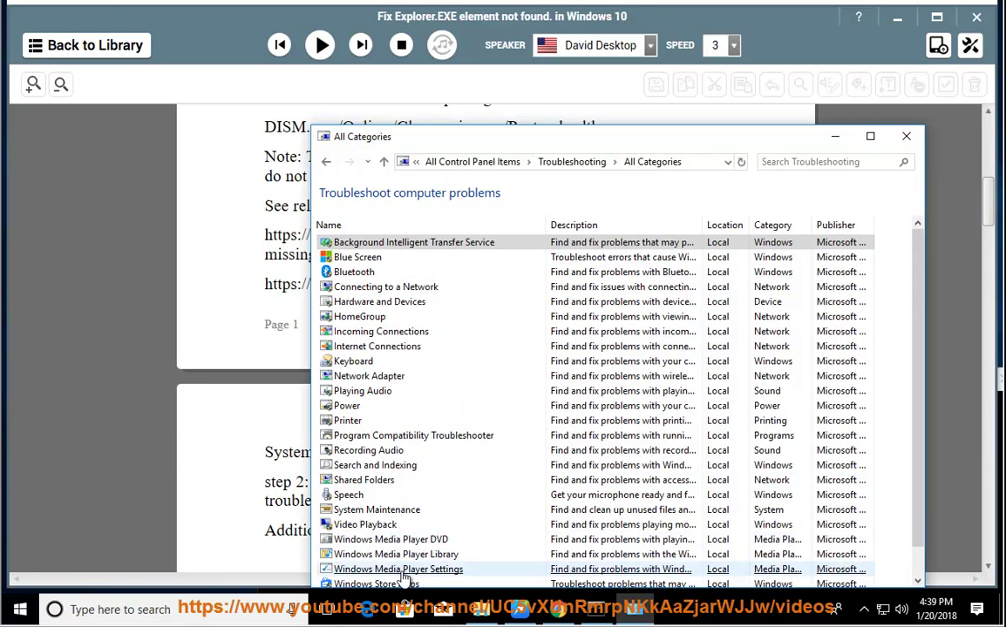
{"action": "double_click", "coordinate": [606, 133]}
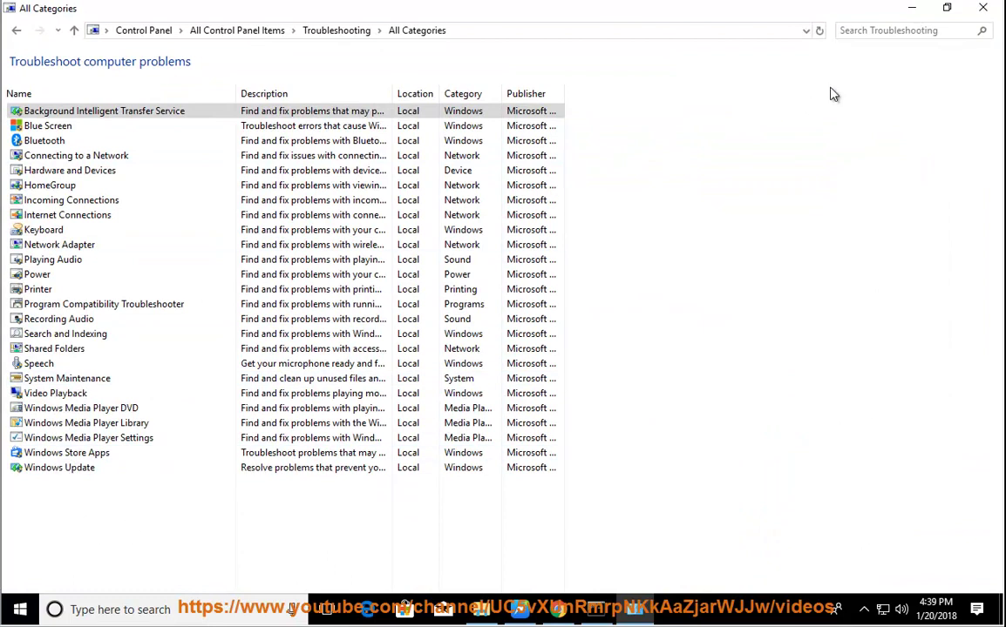
{"action": "left_click", "coordinate": [511, 33]}
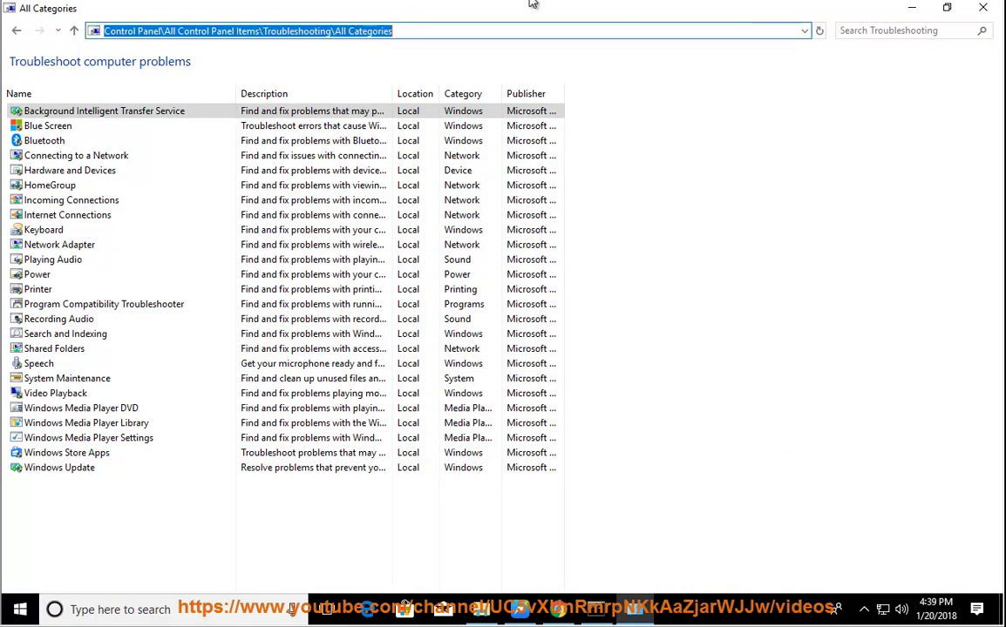
{"action": "left_click", "coordinate": [924, 12]}
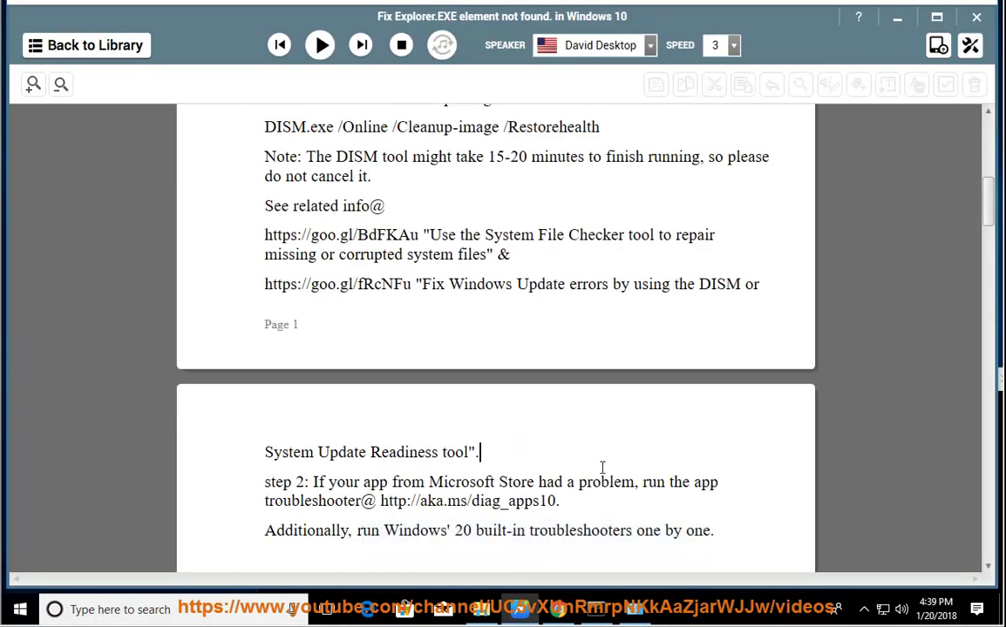
Resume the narration, pause it at solution 3 and highlight the solution 2 line about the Hardware and Device troubleshooter
{"action": "left_click", "coordinate": [320, 44]}
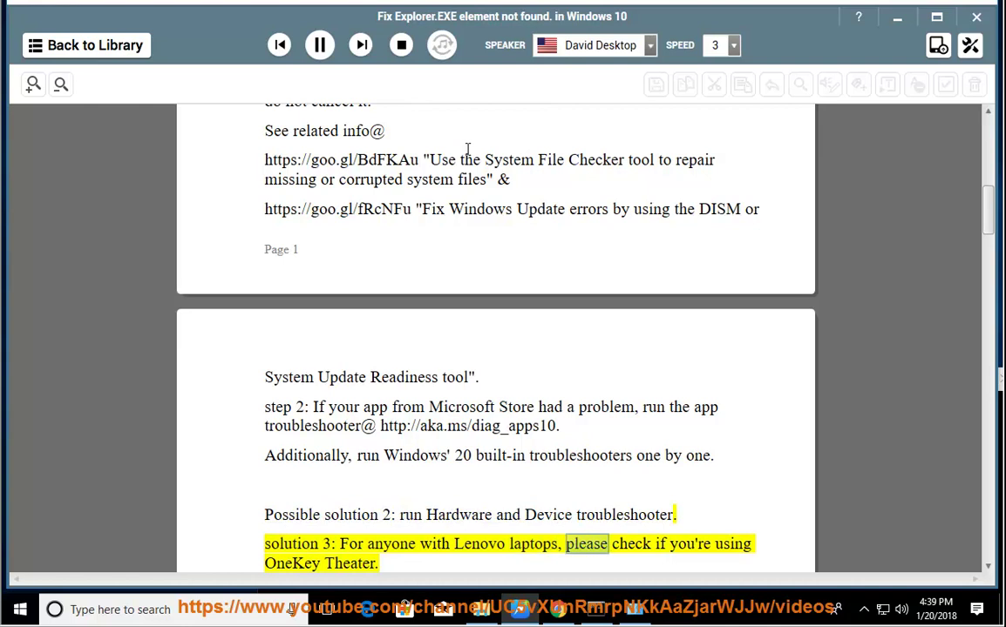
{"action": "left_click", "coordinate": [321, 48]}
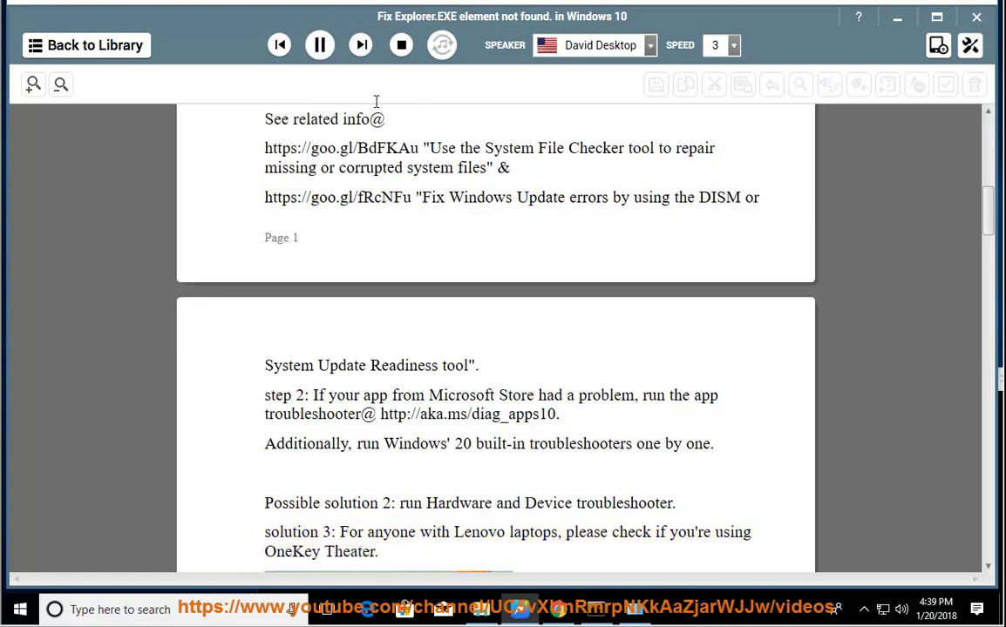
{"action": "left_click_drag", "start_coordinate": [681, 502], "coordinate": [324, 508]}
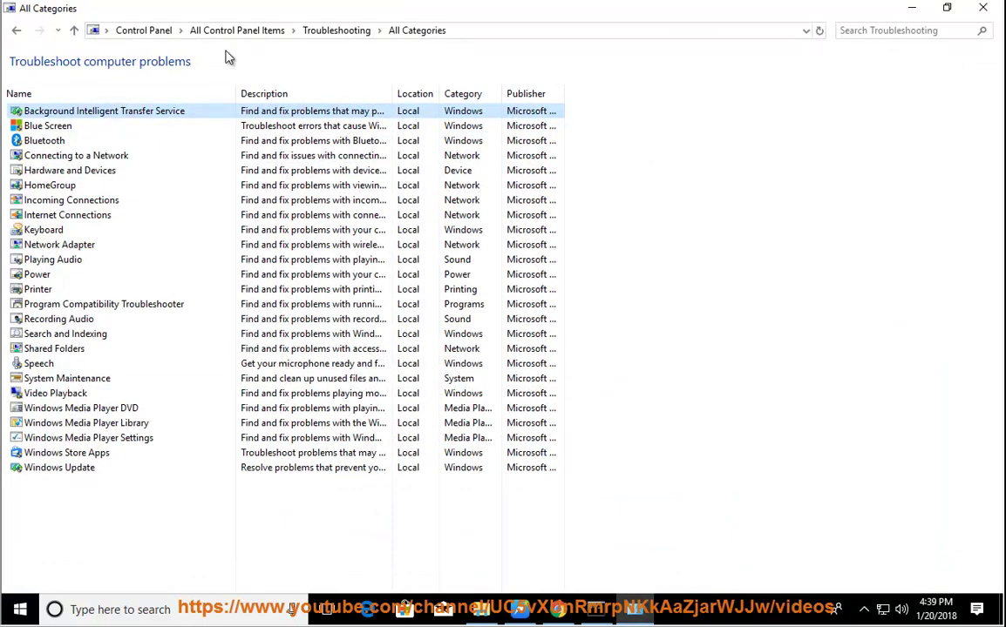
Move the troubleshooter list beside the guide, open the Hardware and Devices troubleshooter and cancel it
{"action": "left_click_drag", "start_coordinate": [341, 8], "coordinate": [827, 220]}
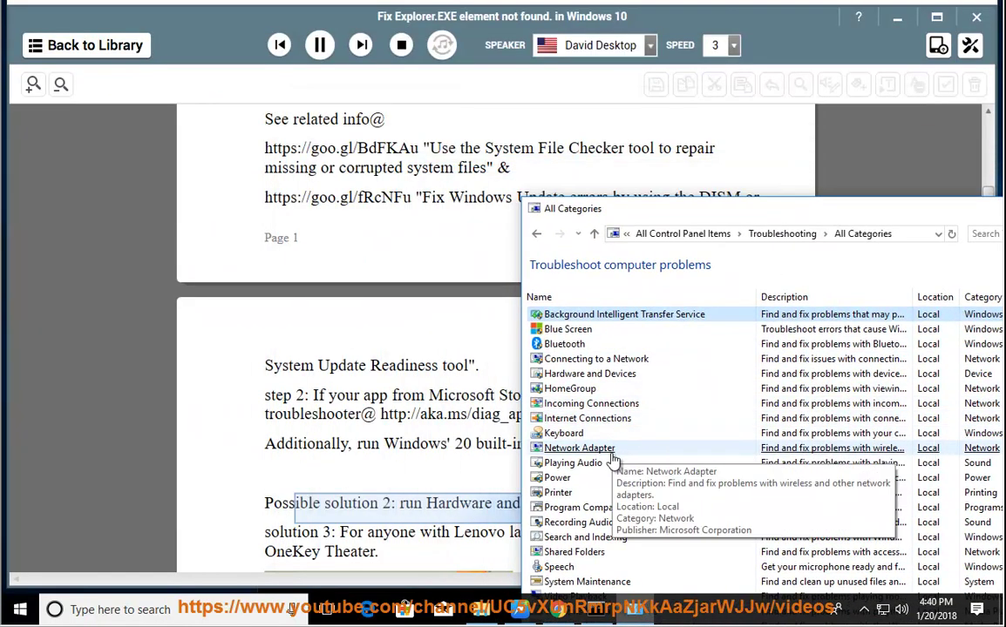
{"action": "double_click", "coordinate": [592, 373]}
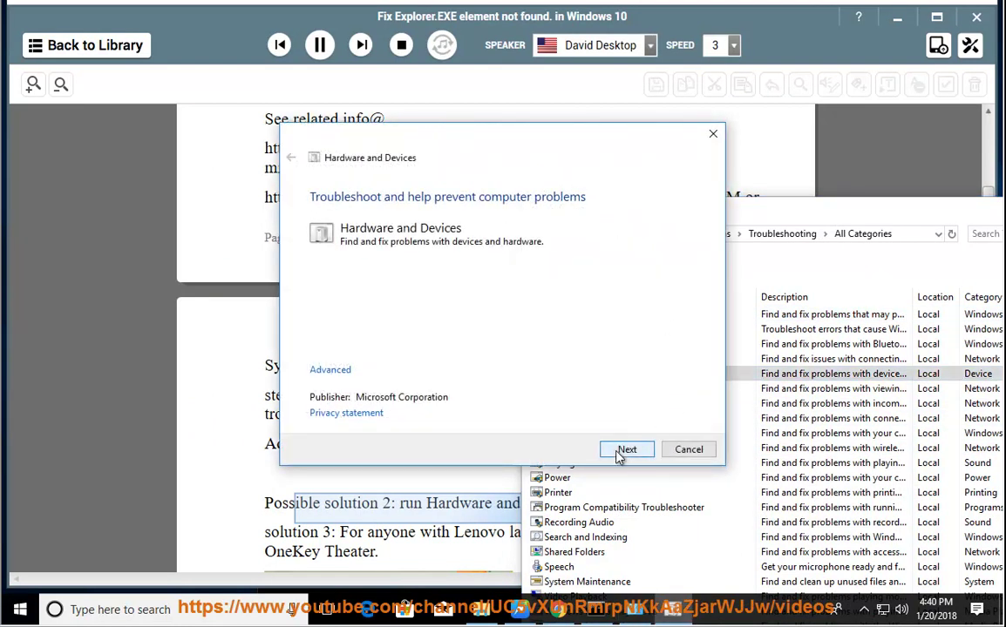
{"action": "left_click", "coordinate": [687, 450]}
Minimize the troubleshooter list and view the guide's solution 3 about OneKey Theater on Lenovo laptops
{"action": "left_click_drag", "start_coordinate": [832, 199], "coordinate": [671, 199]}
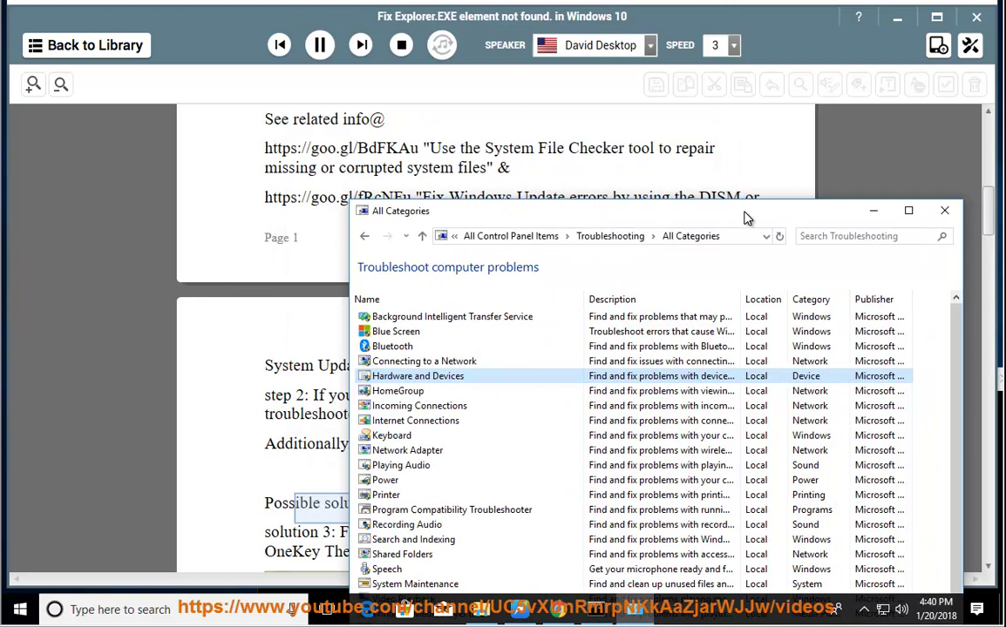
{"action": "left_click", "coordinate": [861, 210]}
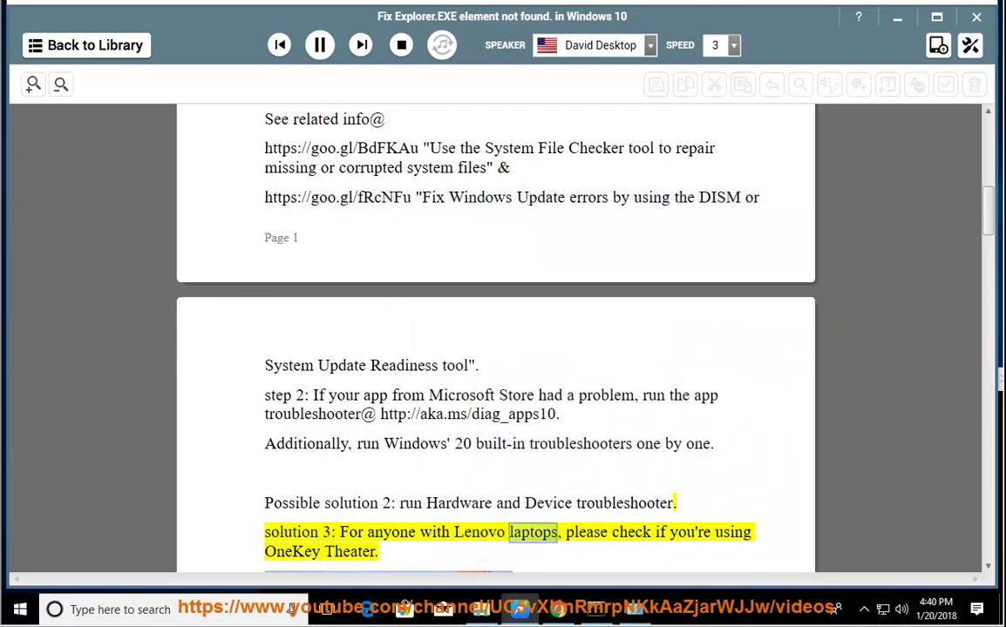
{"action": "scroll", "coordinate": [571, 540], "scroll_direction": "down", "scroll_amount": 3}
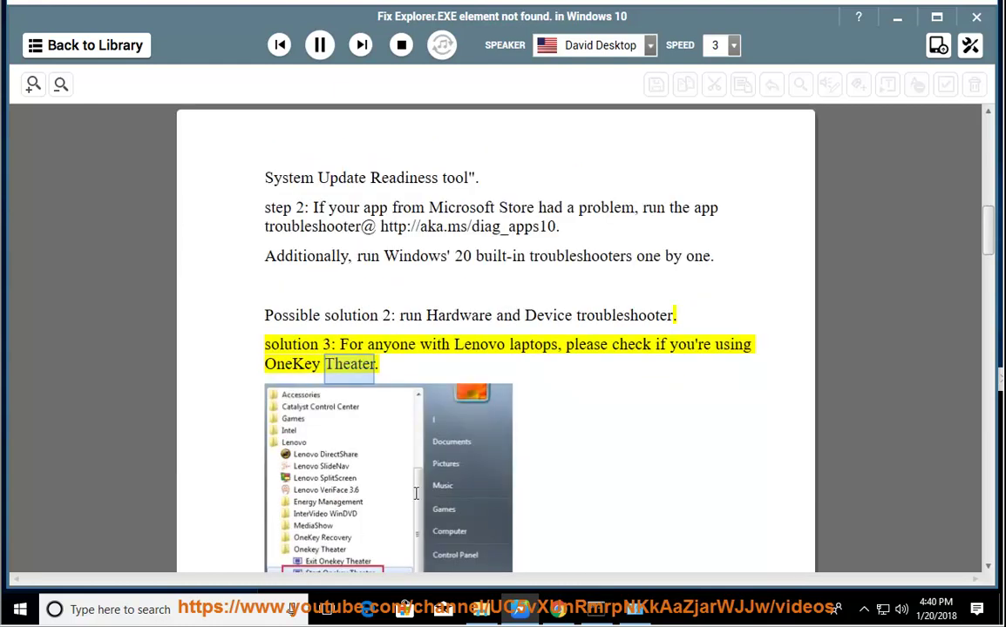
Follow the narrated guide past the Lenovo solution and pause it at step 1.1 about ending File Explorer
{"action": "scroll", "coordinate": [364, 527], "scroll_direction": "down", "scroll_amount": 3}
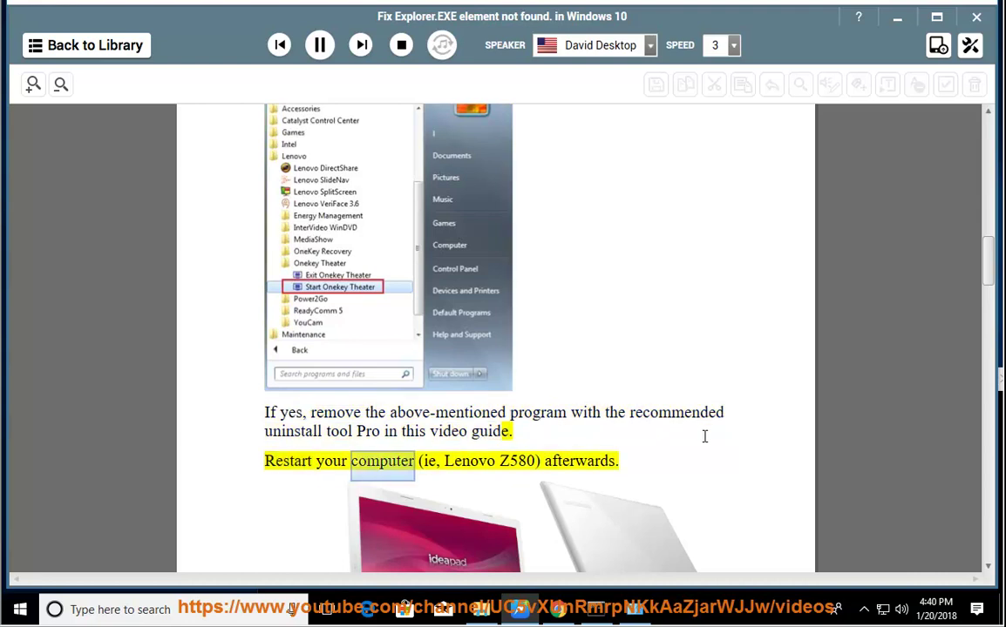
{"action": "scroll", "coordinate": [466, 463], "scroll_direction": "down", "scroll_amount": 2}
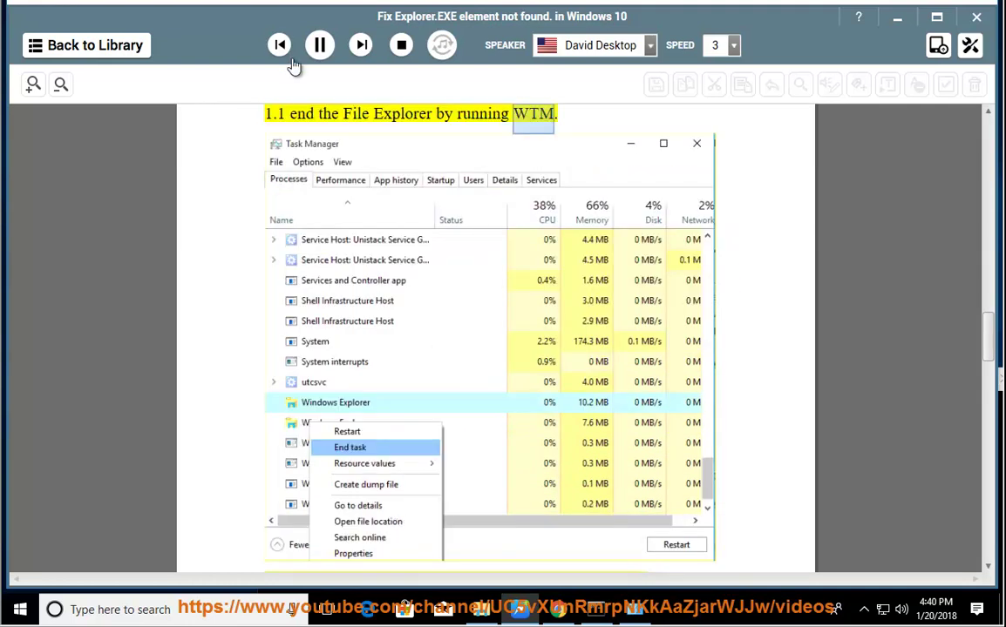
{"action": "left_click", "coordinate": [320, 44]}
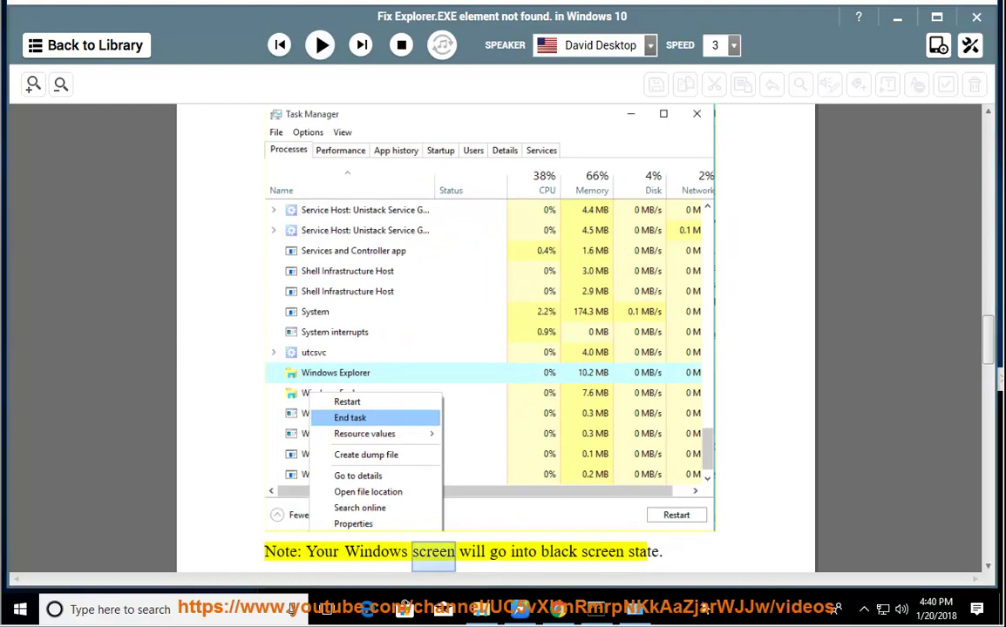
Open Task Manager and move its window beside the guide's End task screenshot
{"action": "right_click", "coordinate": [706, 610]}
{"action": "left_click", "coordinate": [782, 526]}
{"action": "left_click_drag", "start_coordinate": [584, 63], "coordinate": [795, 97]}
Look through Task Manager's background and Windows processes for the Windows Explorer entry
{"action": "scroll", "coordinate": [684, 472], "scroll_direction": "down", "scroll_amount": 7}
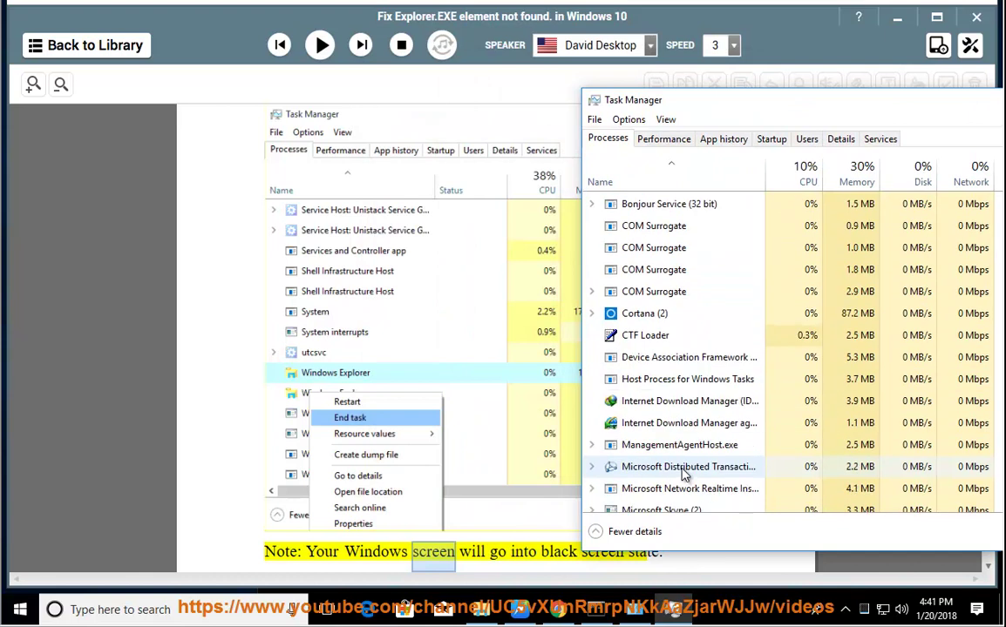
{"action": "scroll", "coordinate": [689, 471], "scroll_direction": "down", "scroll_amount": 1}
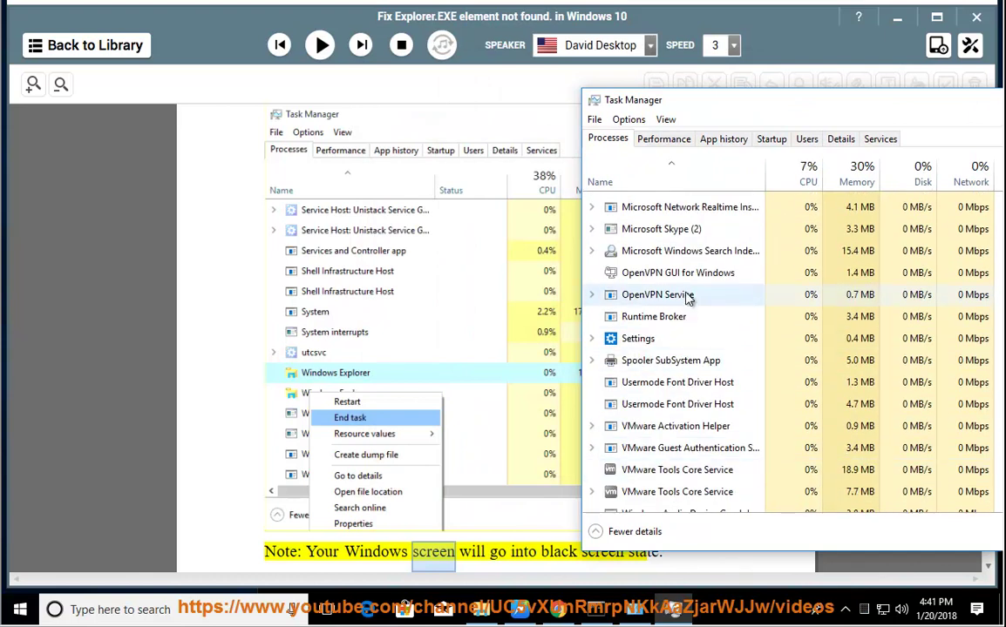
{"action": "scroll", "coordinate": [694, 427], "scroll_direction": "down", "scroll_amount": 2}
{"action": "scroll", "coordinate": [694, 427], "scroll_direction": "down", "scroll_amount": 3}
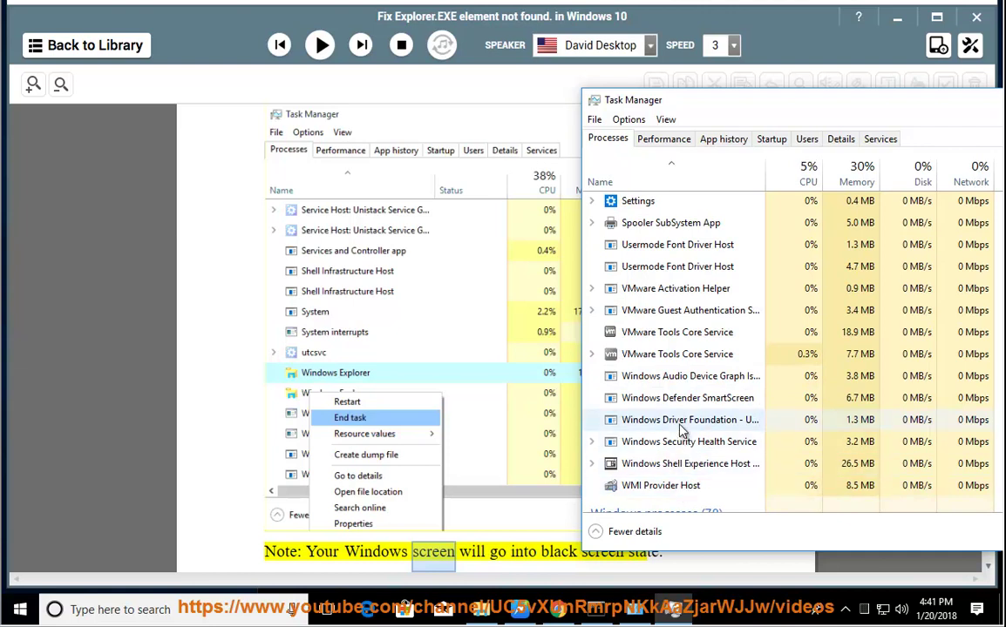
{"action": "scroll", "coordinate": [684, 423], "scroll_direction": "down", "scroll_amount": 1}
{"action": "scroll", "coordinate": [685, 432], "scroll_direction": "down", "scroll_amount": 6}
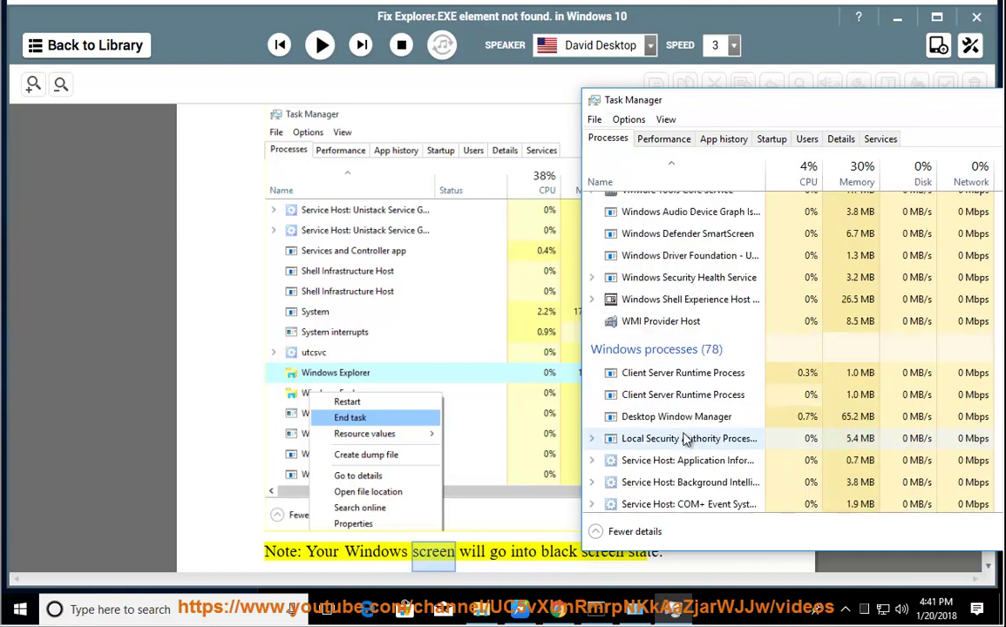
{"action": "scroll", "coordinate": [685, 451], "scroll_direction": "down", "scroll_amount": 11}
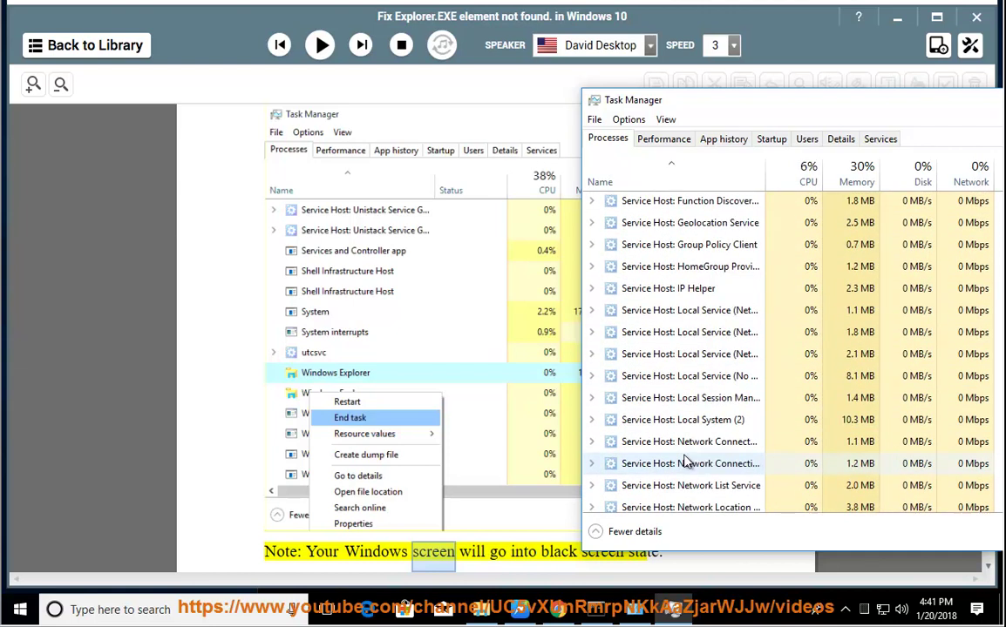
{"action": "scroll", "coordinate": [684, 475], "scroll_direction": "down", "scroll_amount": 12}
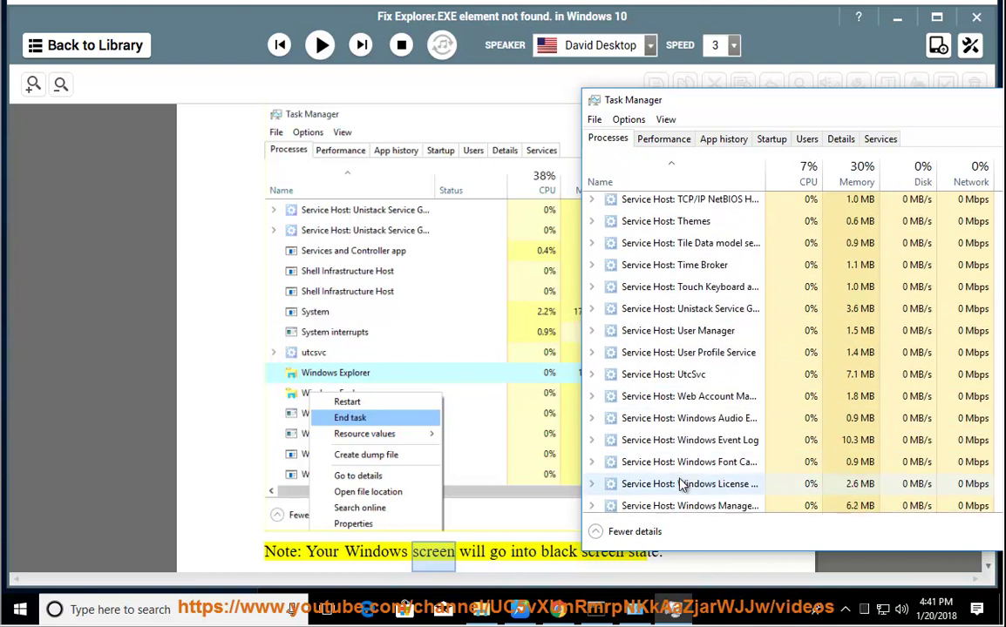
{"action": "scroll", "coordinate": [680, 492], "scroll_direction": "down", "scroll_amount": 1}
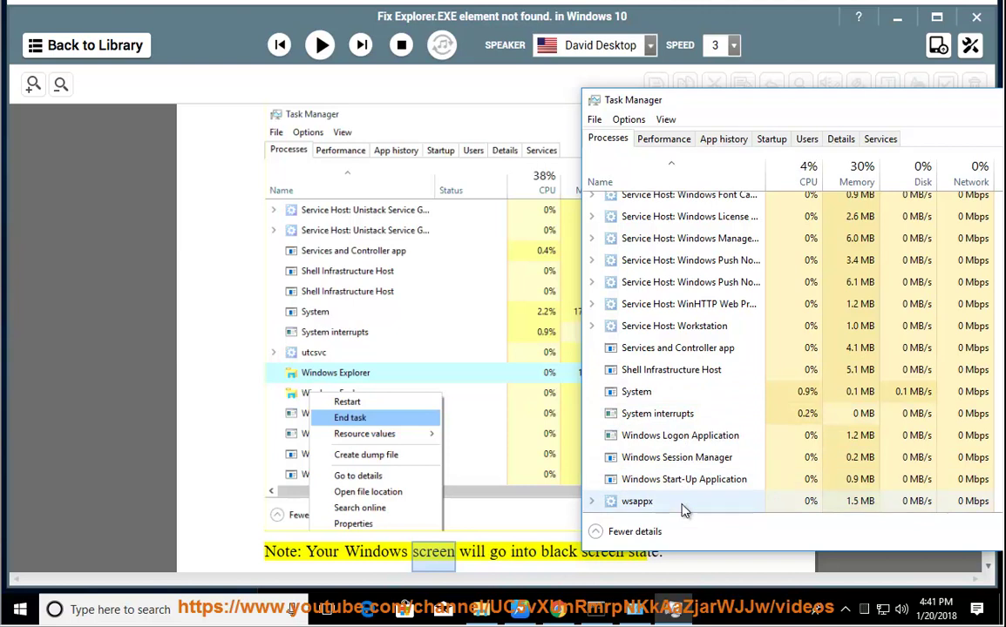
{"action": "scroll", "coordinate": [689, 484], "scroll_direction": "up", "scroll_amount": 1}
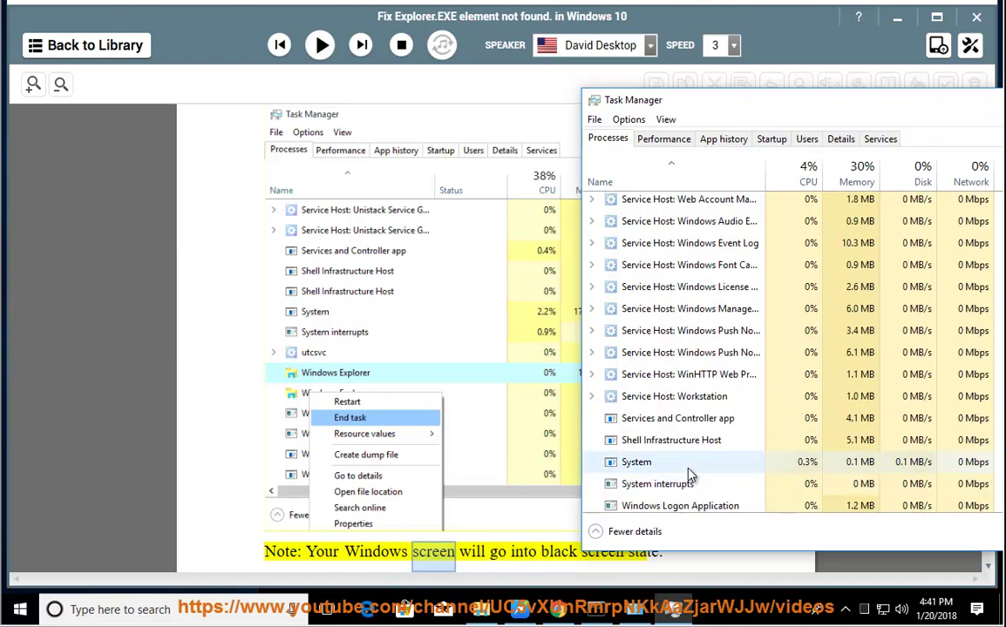
{"action": "scroll", "coordinate": [660, 424], "scroll_direction": "up", "scroll_amount": 2}
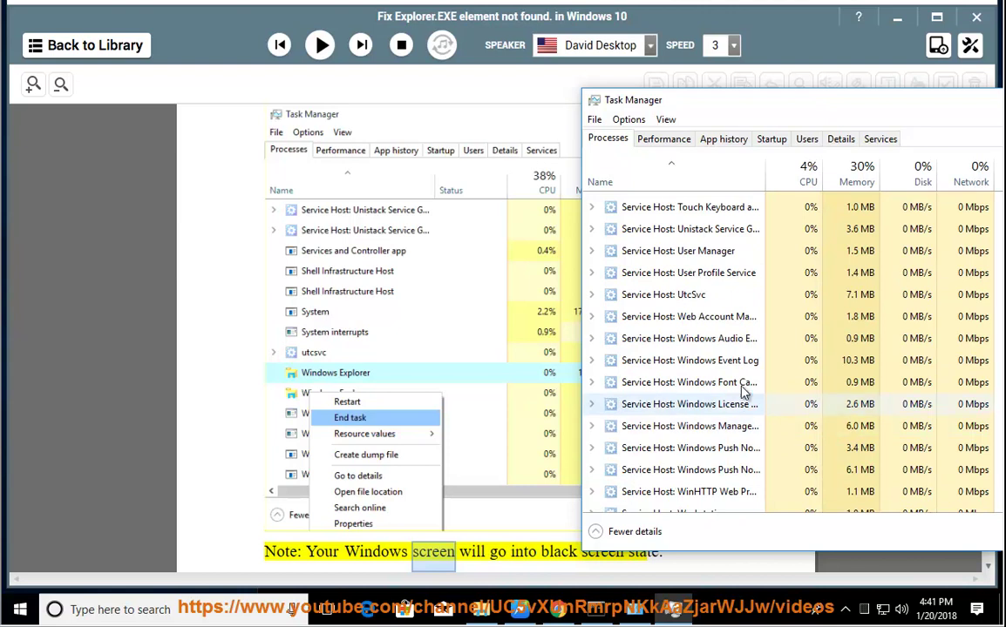
{"action": "left_click_drag", "start_coordinate": [935, 473], "coordinate": [929, 302]}
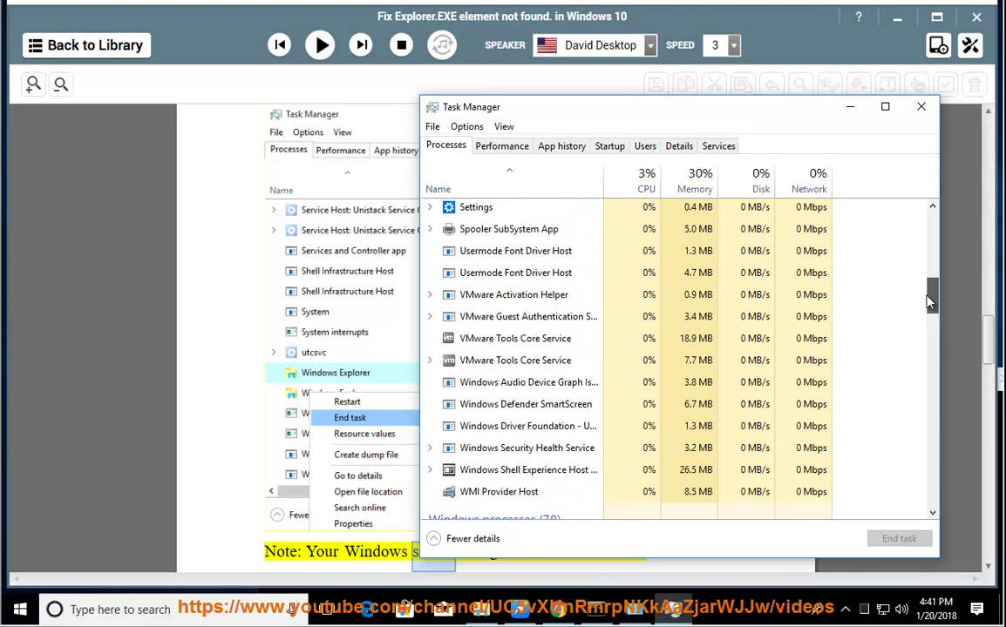
{"action": "left_click_drag", "start_coordinate": [930, 301], "coordinate": [871, 266]}
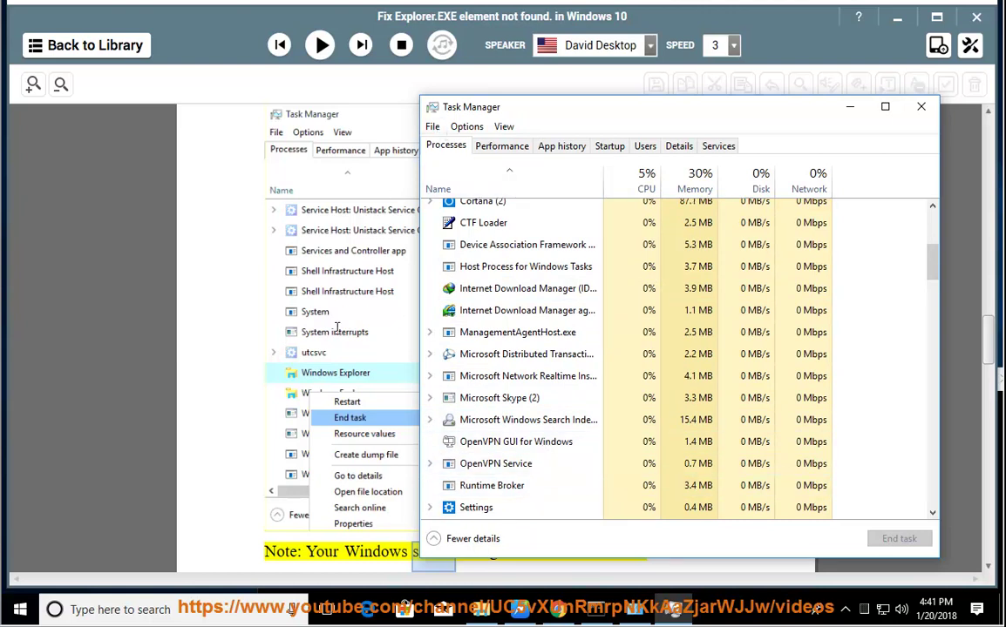
Return to the guide, resume the narration, pause it at the command instructions and highlight the word "CMD"
{"action": "left_click", "coordinate": [311, 381]}
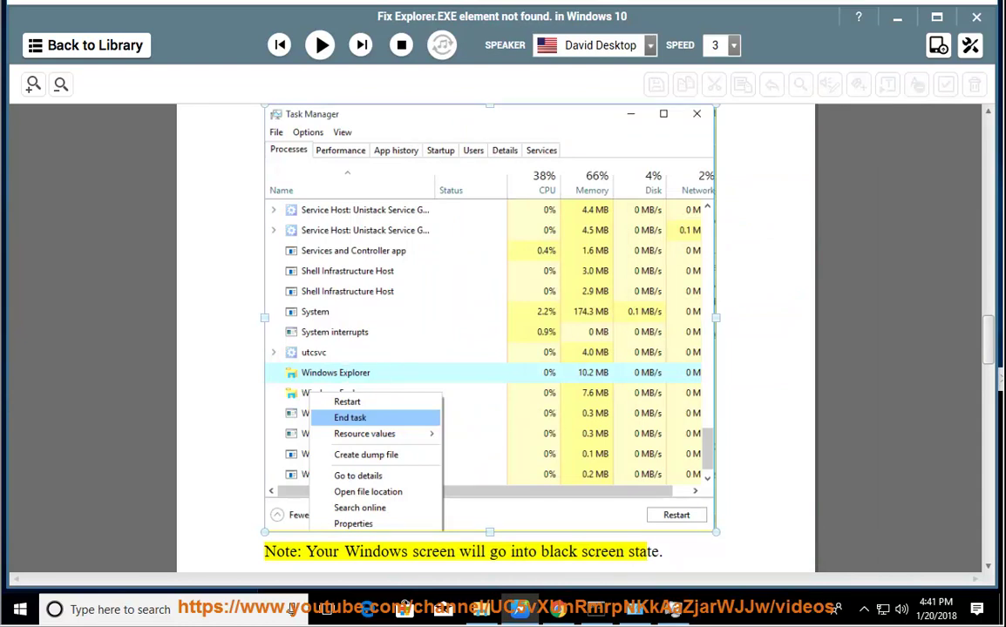
{"action": "left_click", "coordinate": [320, 44]}
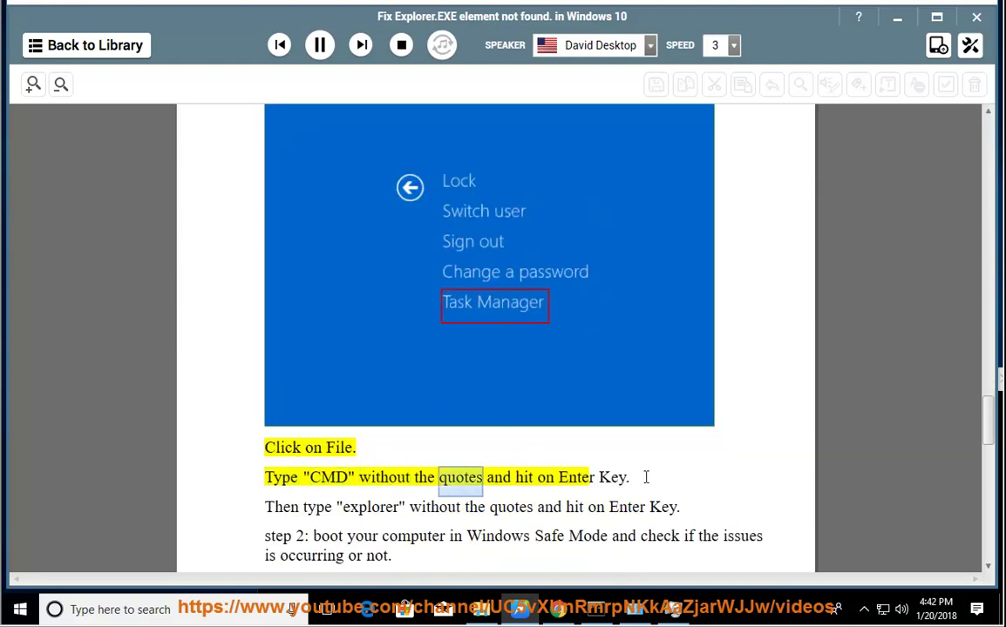
{"action": "left_click", "coordinate": [321, 47]}
{"action": "double_click", "coordinate": [341, 480]}
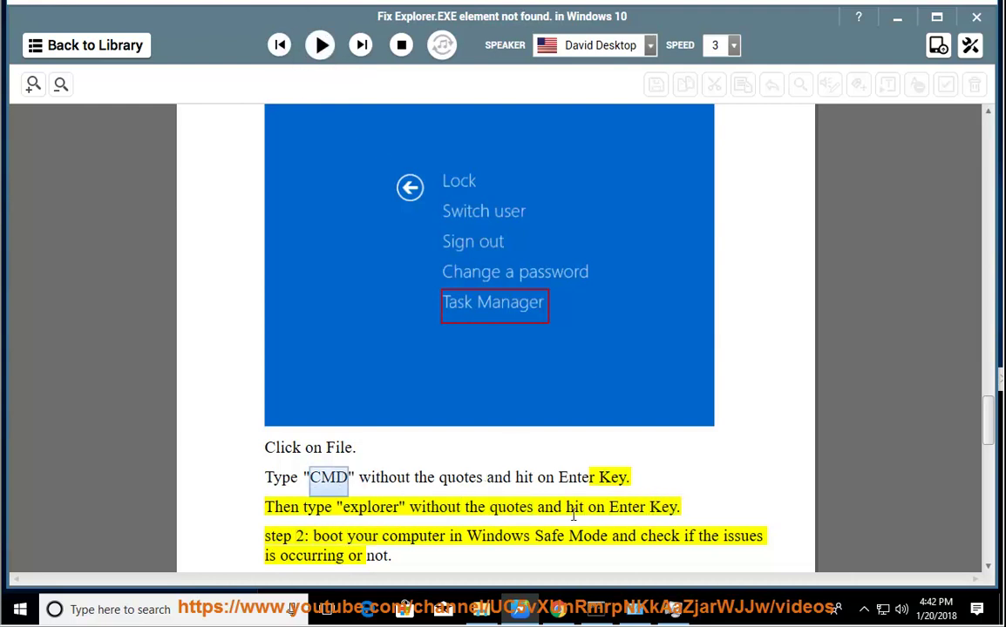
Bring up Task Manager, start creating a new task and move the Create new task dialog clear of the guide text
{"action": "key", "text": "ctrl+shift+Escape"}
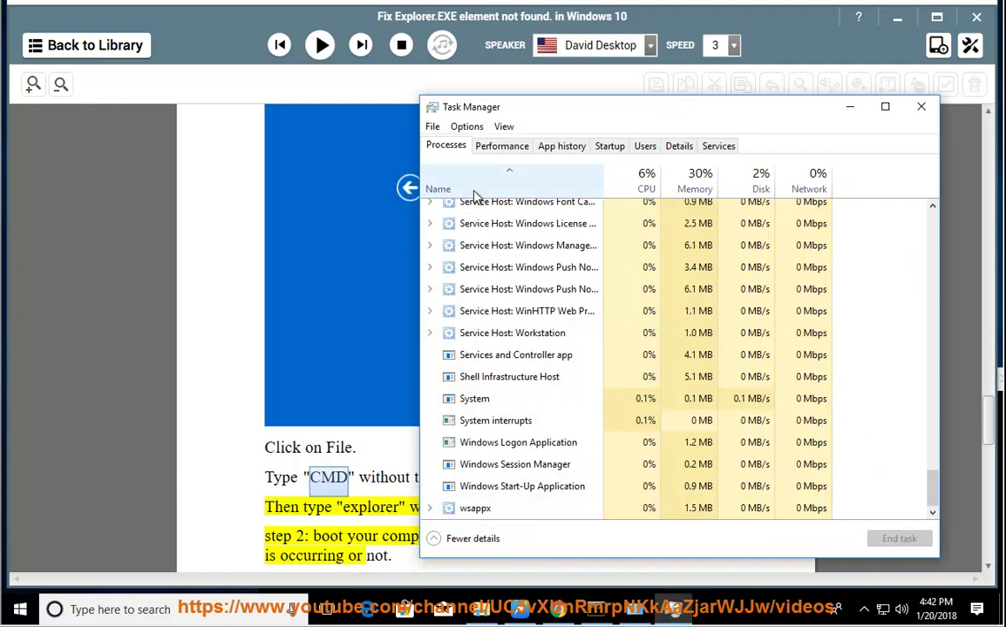
{"action": "left_click", "coordinate": [432, 126]}
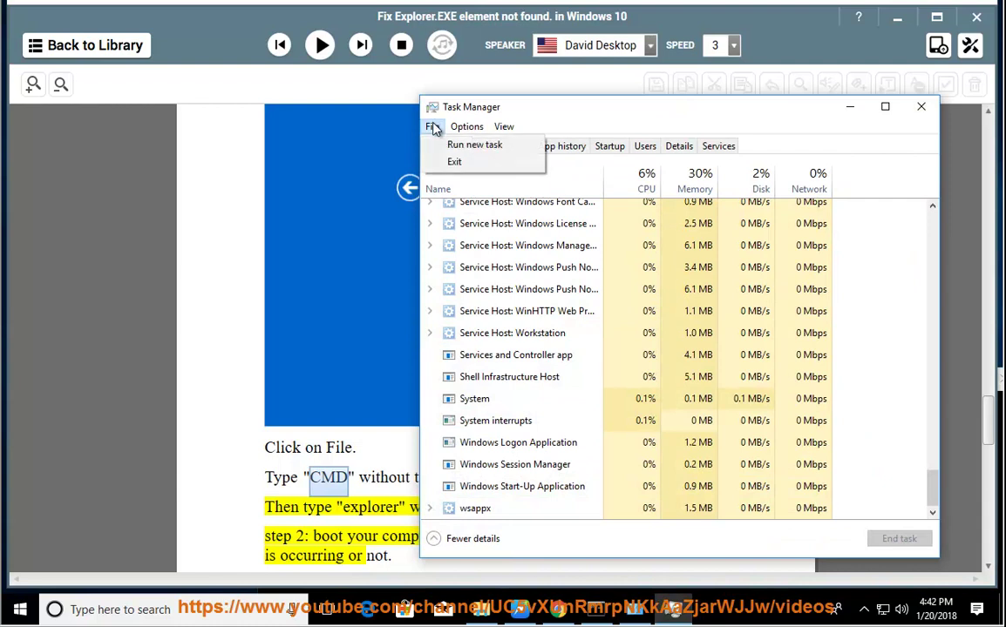
{"action": "left_click", "coordinate": [510, 152]}
{"action": "left_click_drag", "start_coordinate": [544, 153], "coordinate": [704, 258]}
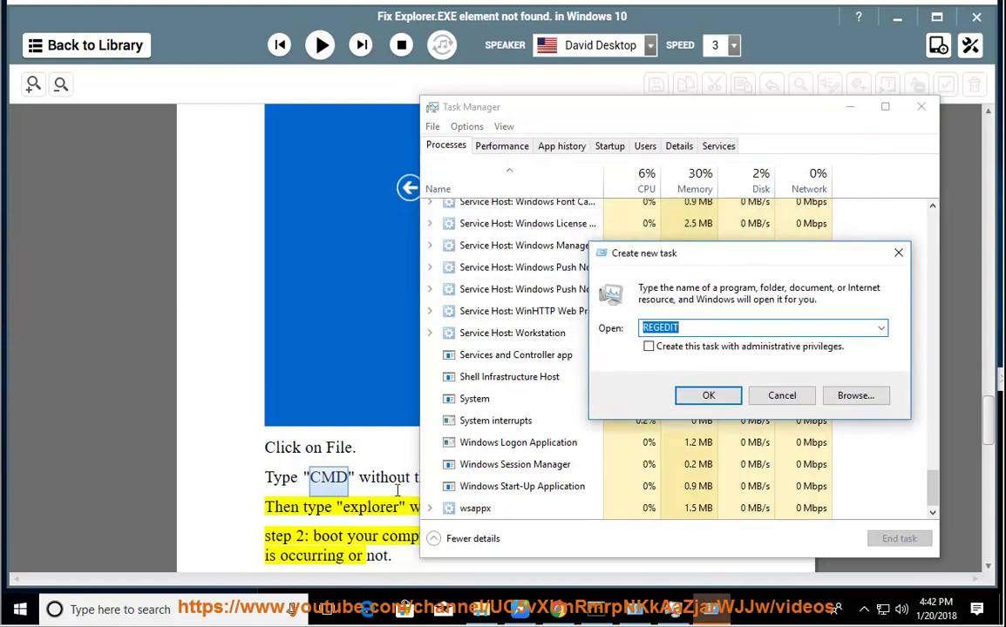